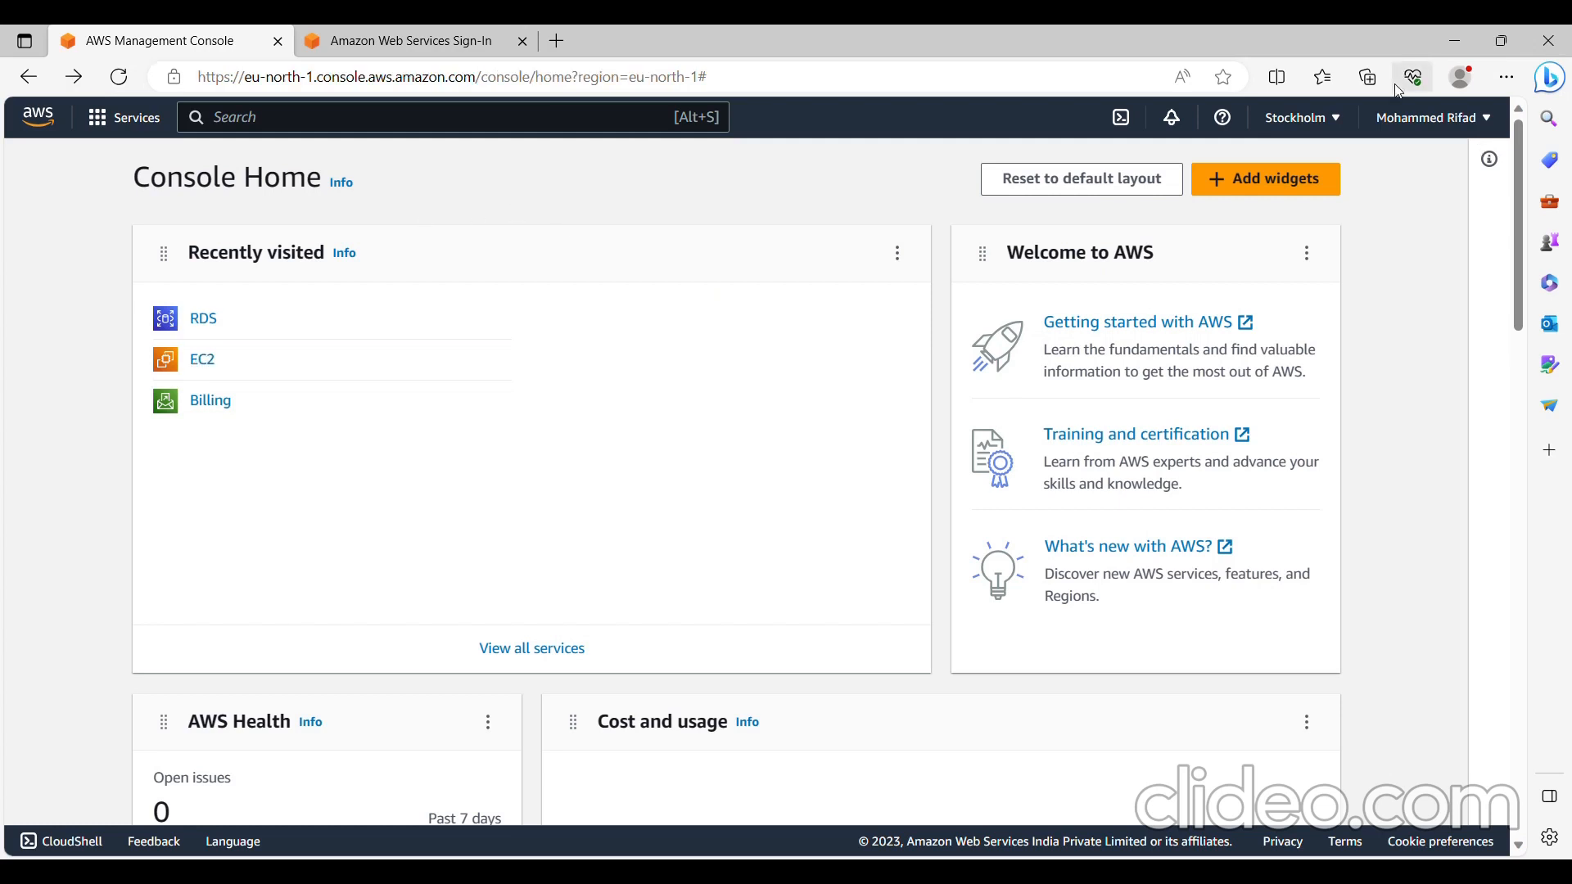
- Find the RDS service, open its dashboard and start creating a new database
click(594, 123)
text(rds)
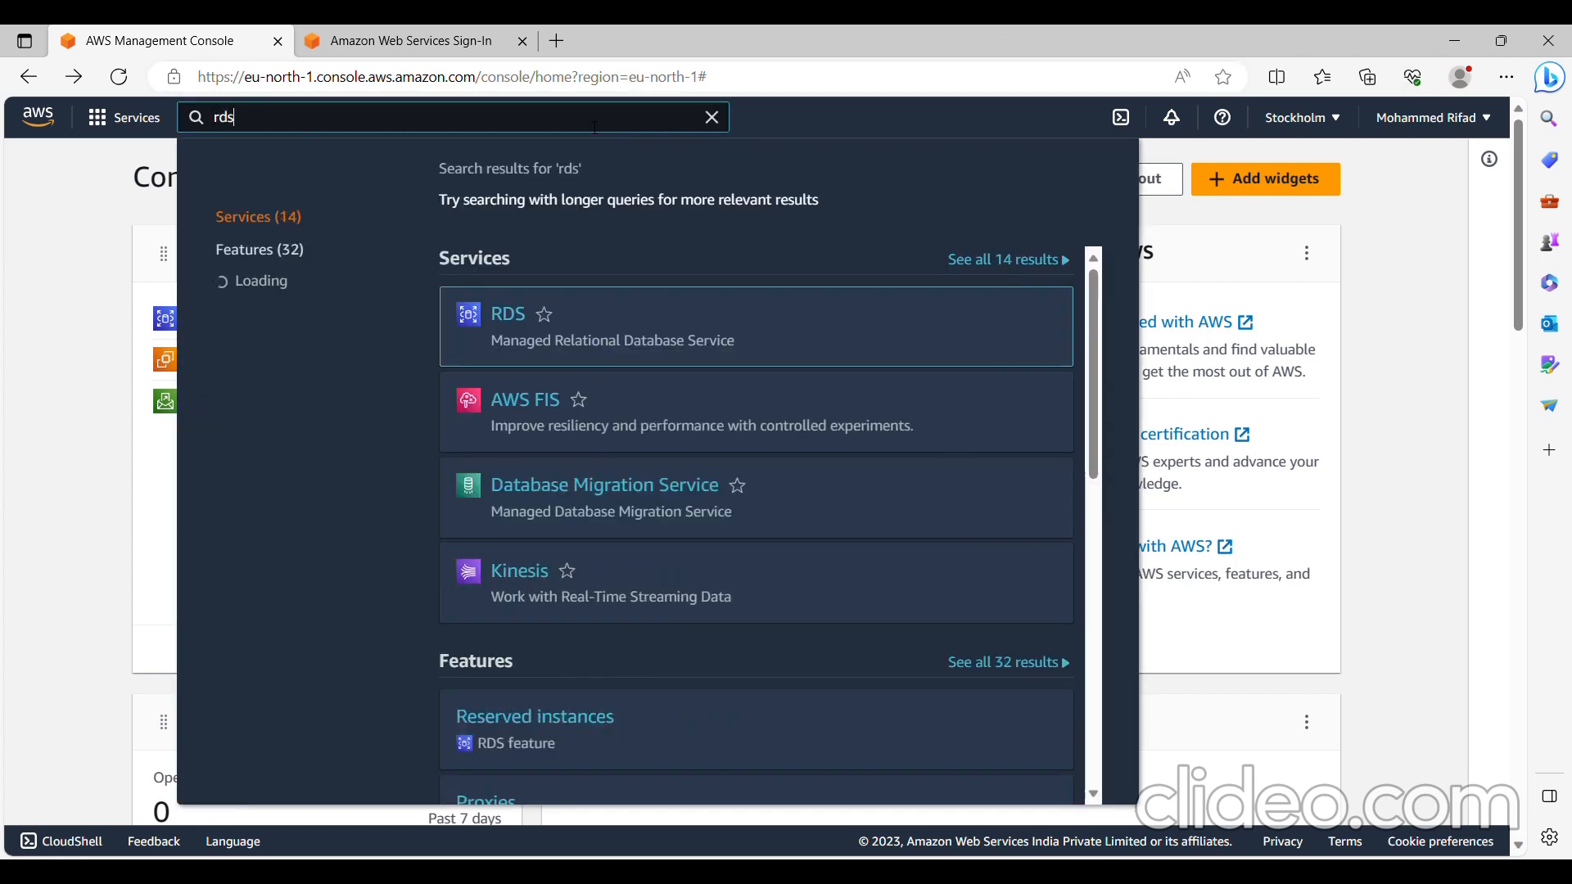
mouse_move(499, 355)
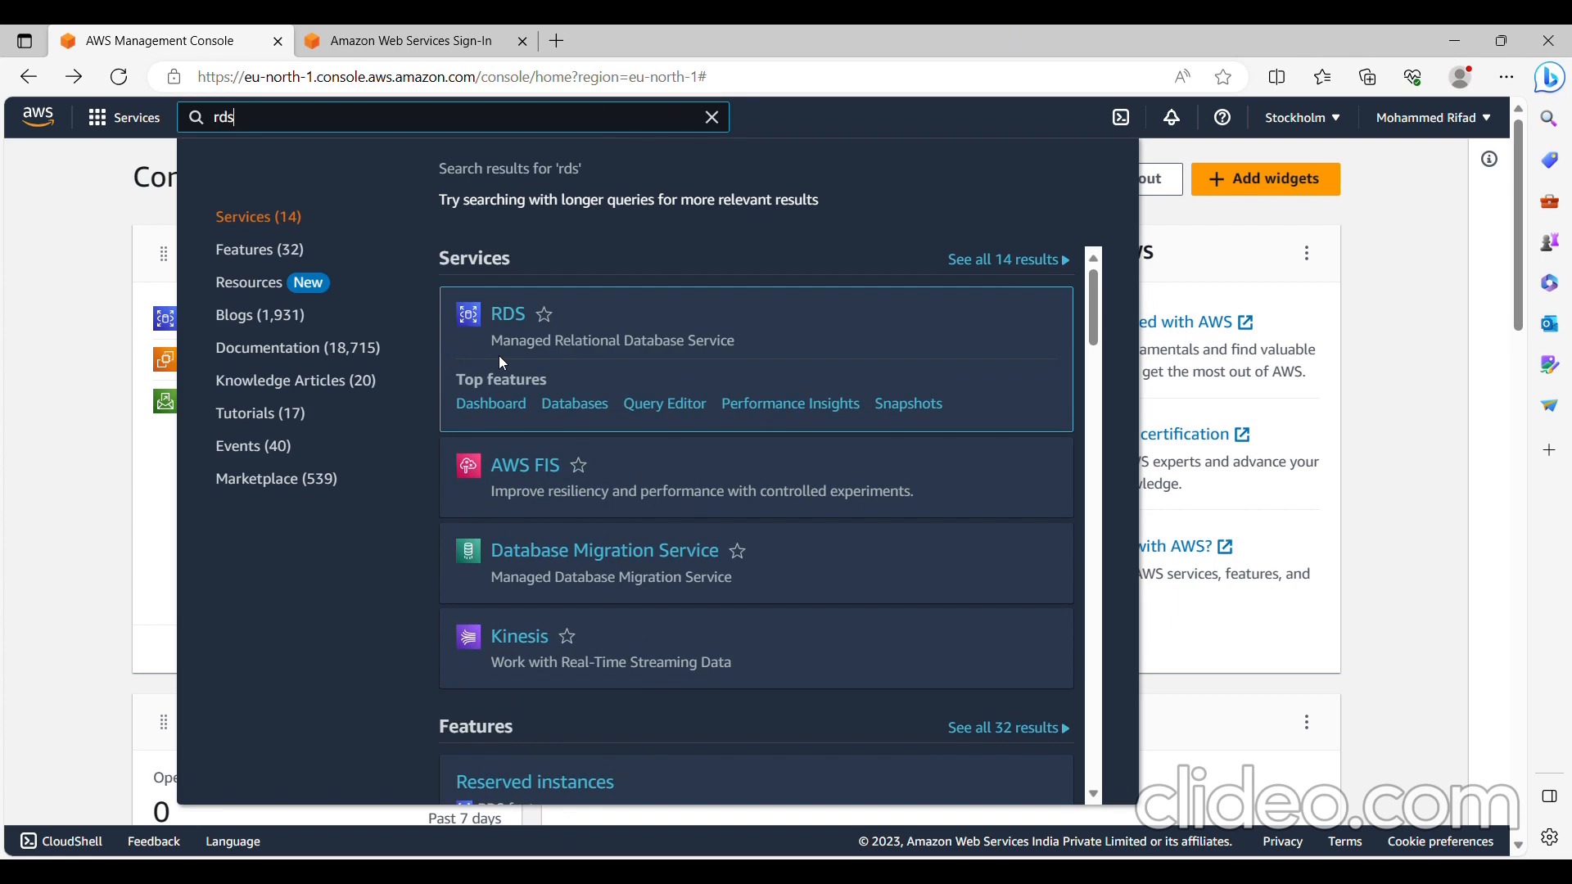
click(492, 404)
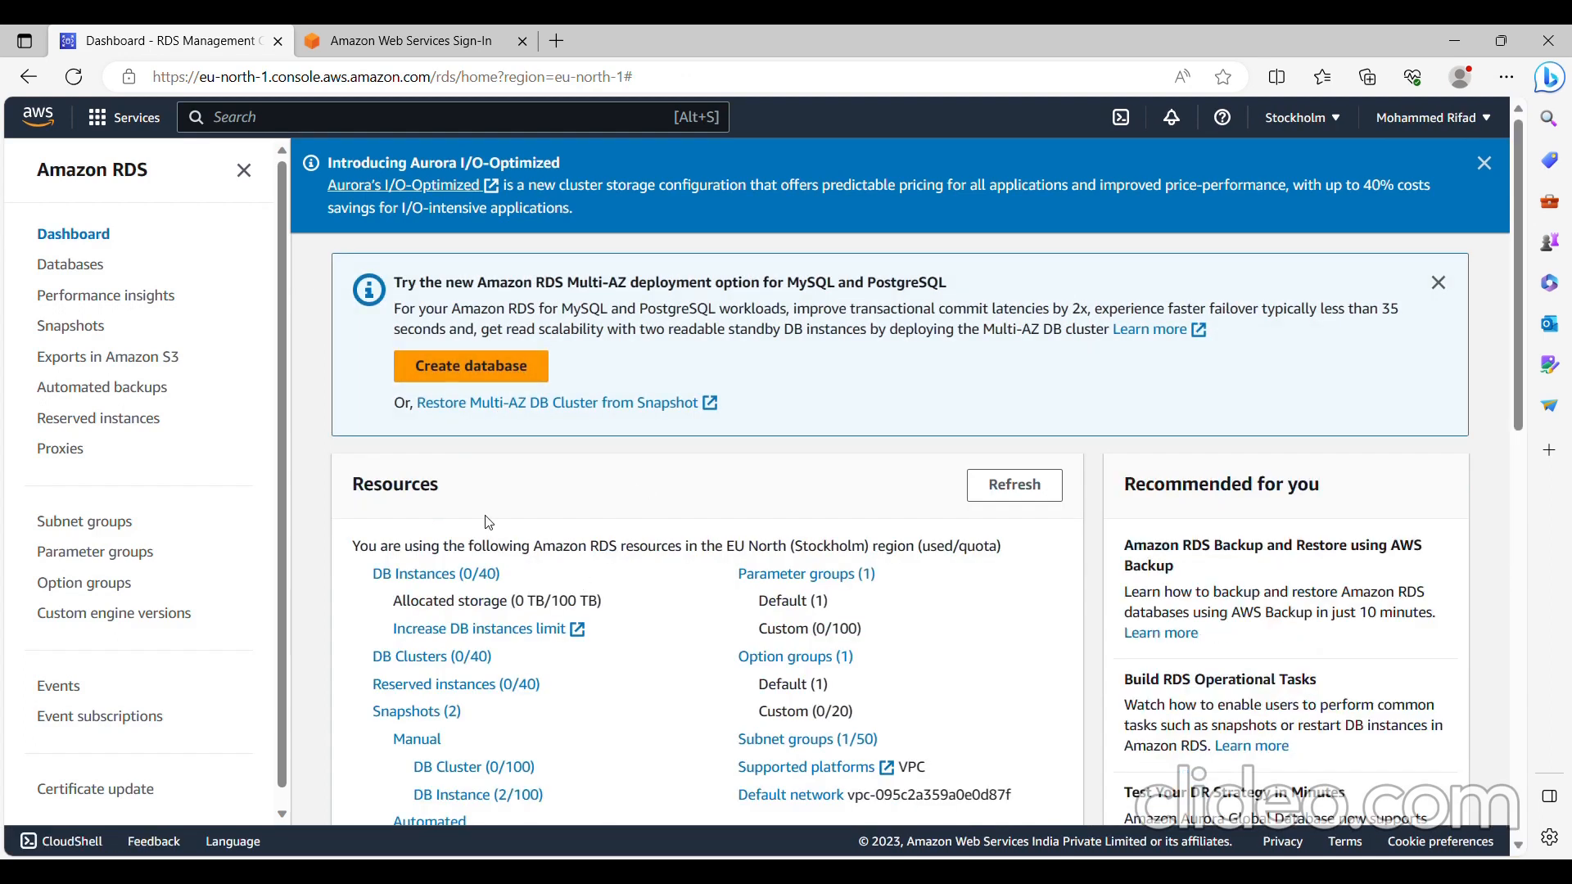
click(435, 384)
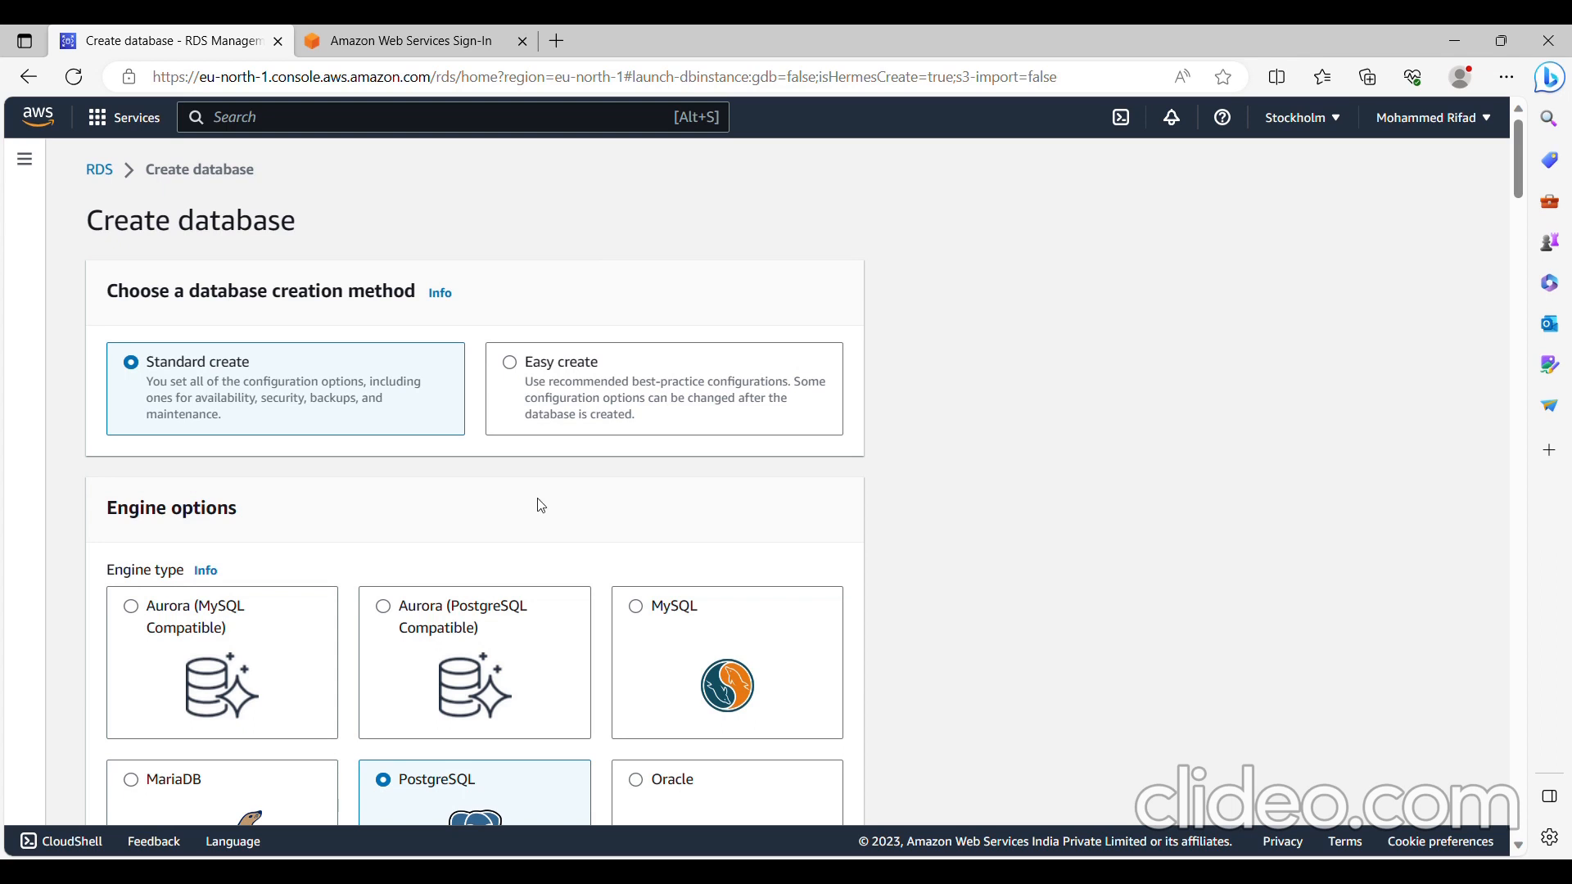
- Set the DB instance identifier to mydb-instance, keeping the standard create method, PostgreSQL engine and Free tier template
scroll(500, 408, down, 1)
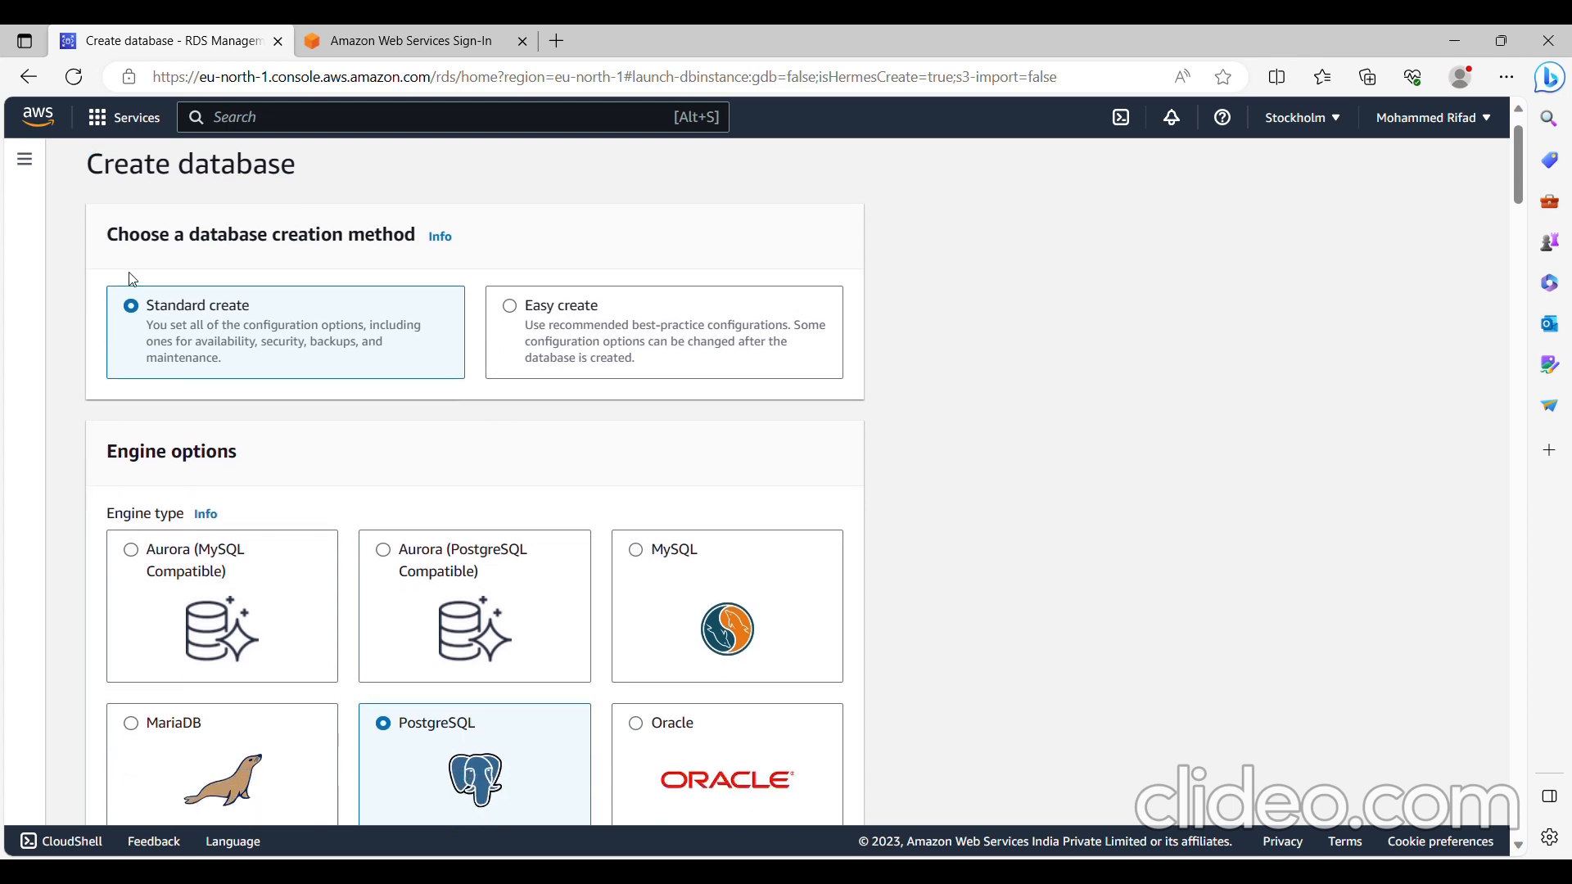
scroll(283, 313, down, 2)
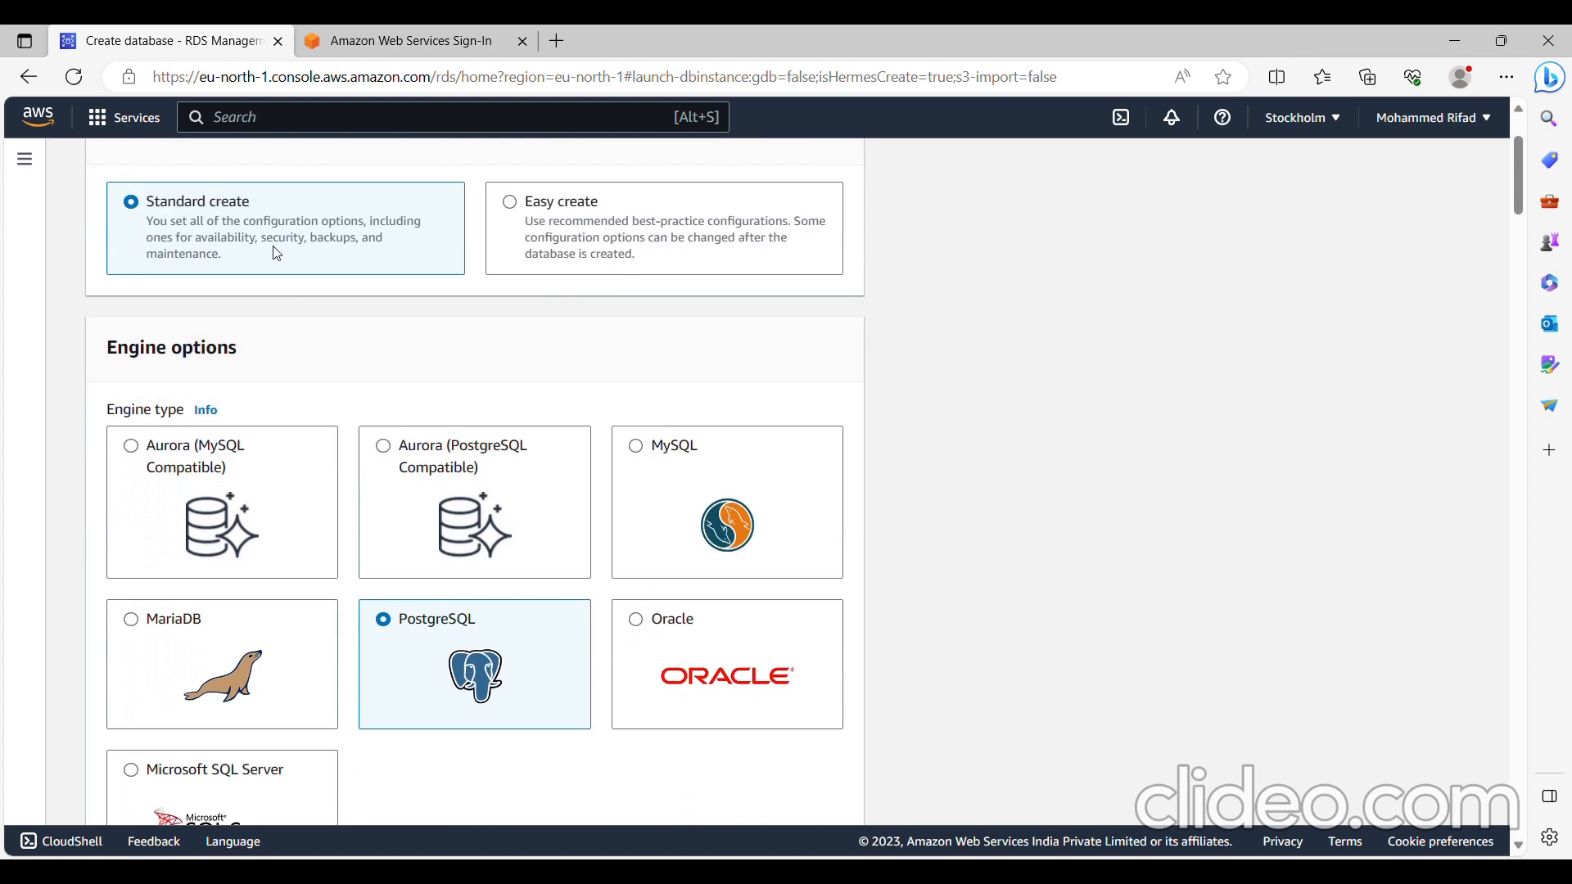
scroll(519, 471, down, 3)
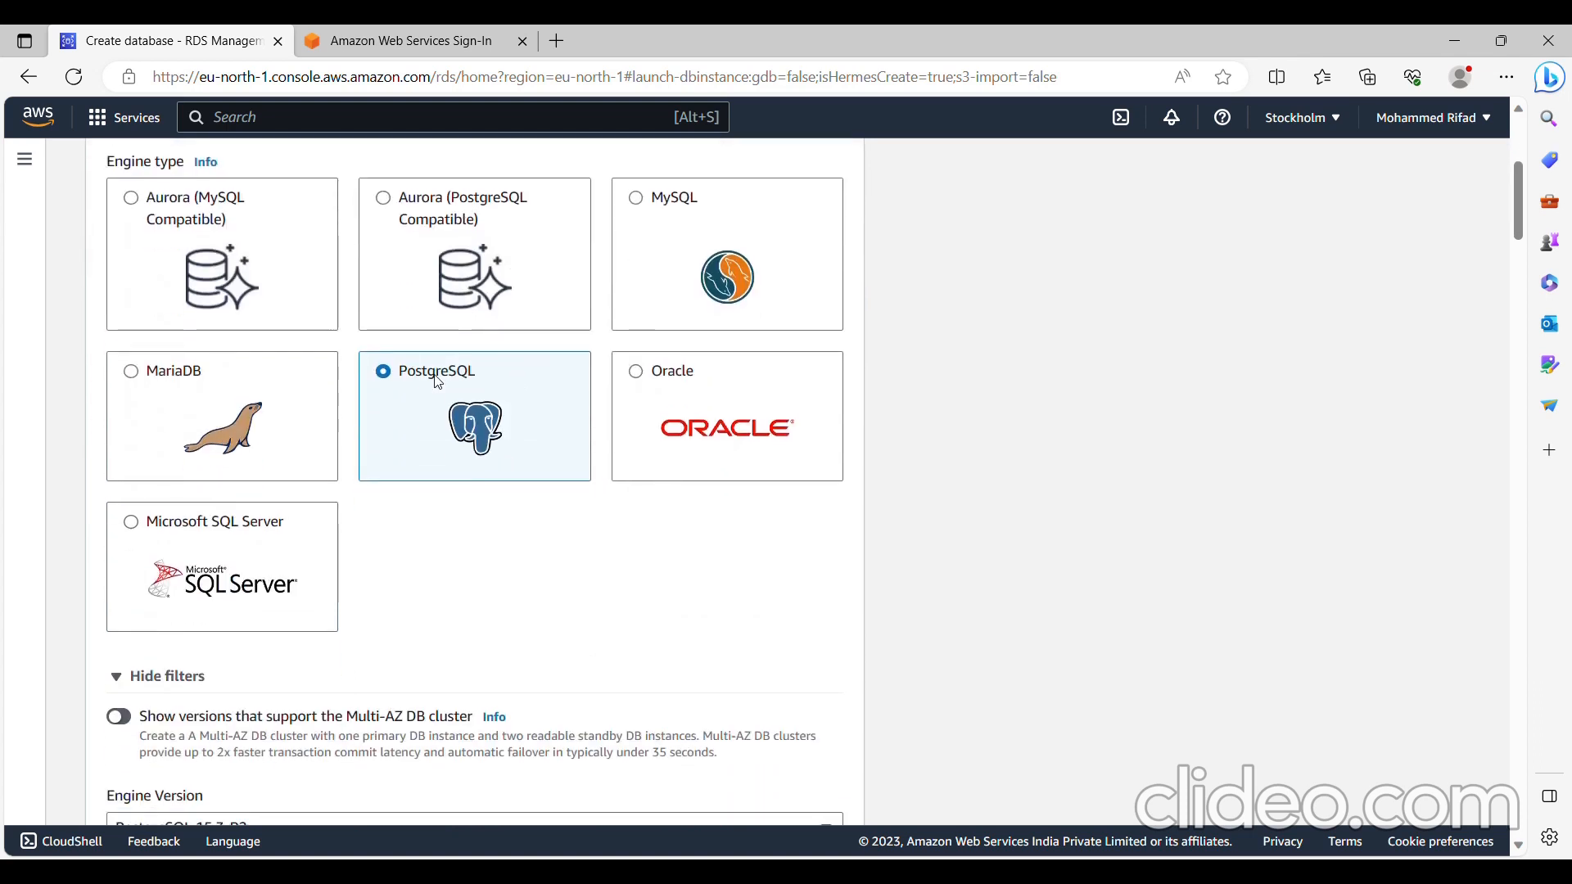
scroll(438, 383, down, 7)
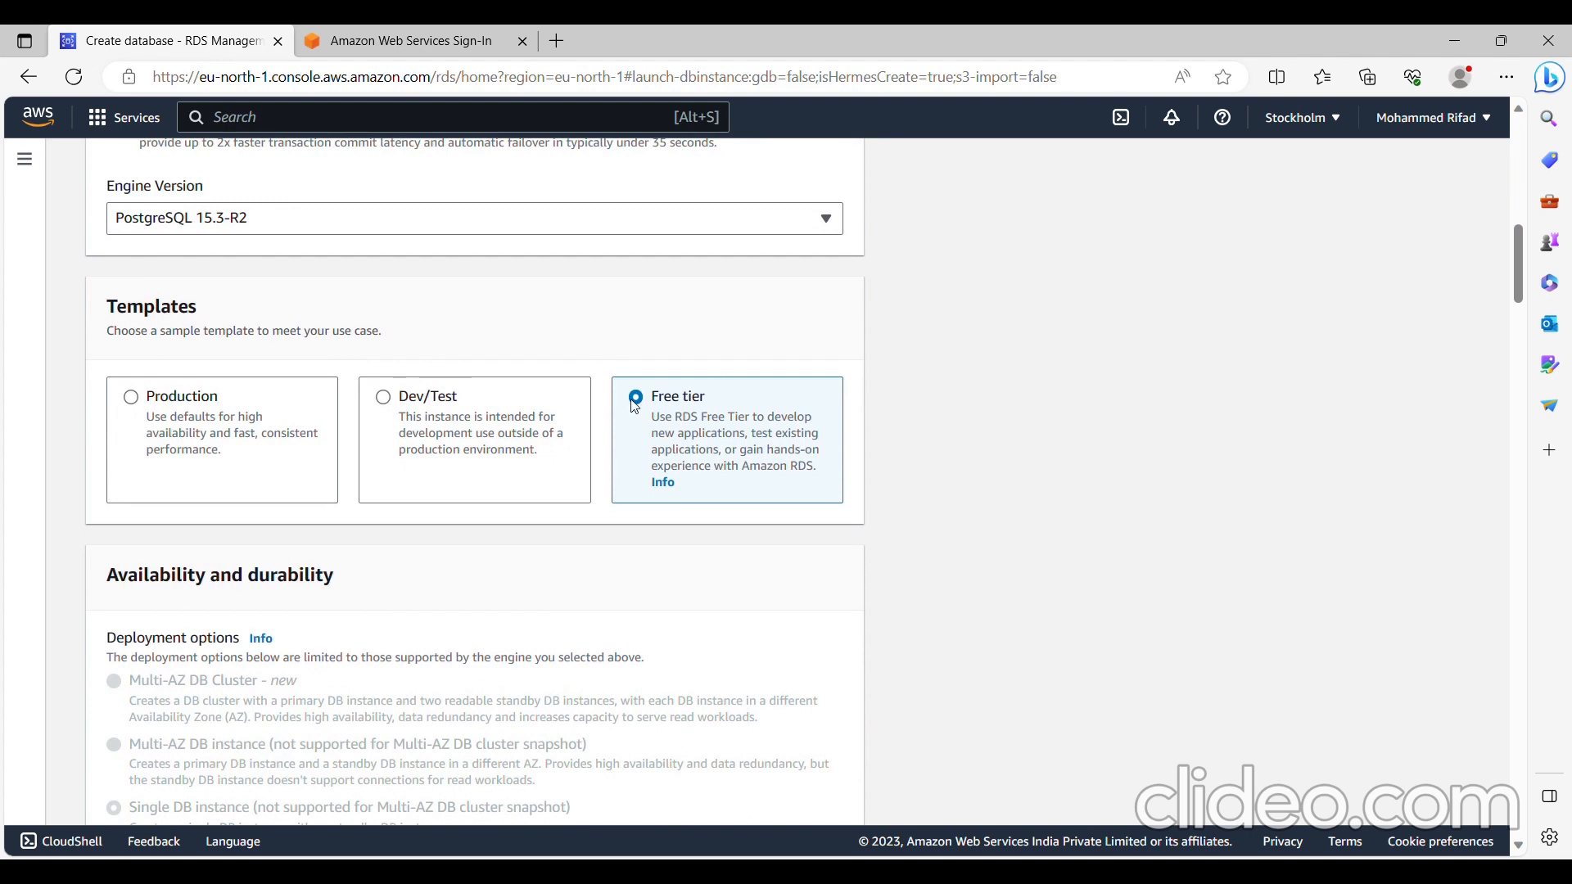
scroll(635, 406, down, 10)
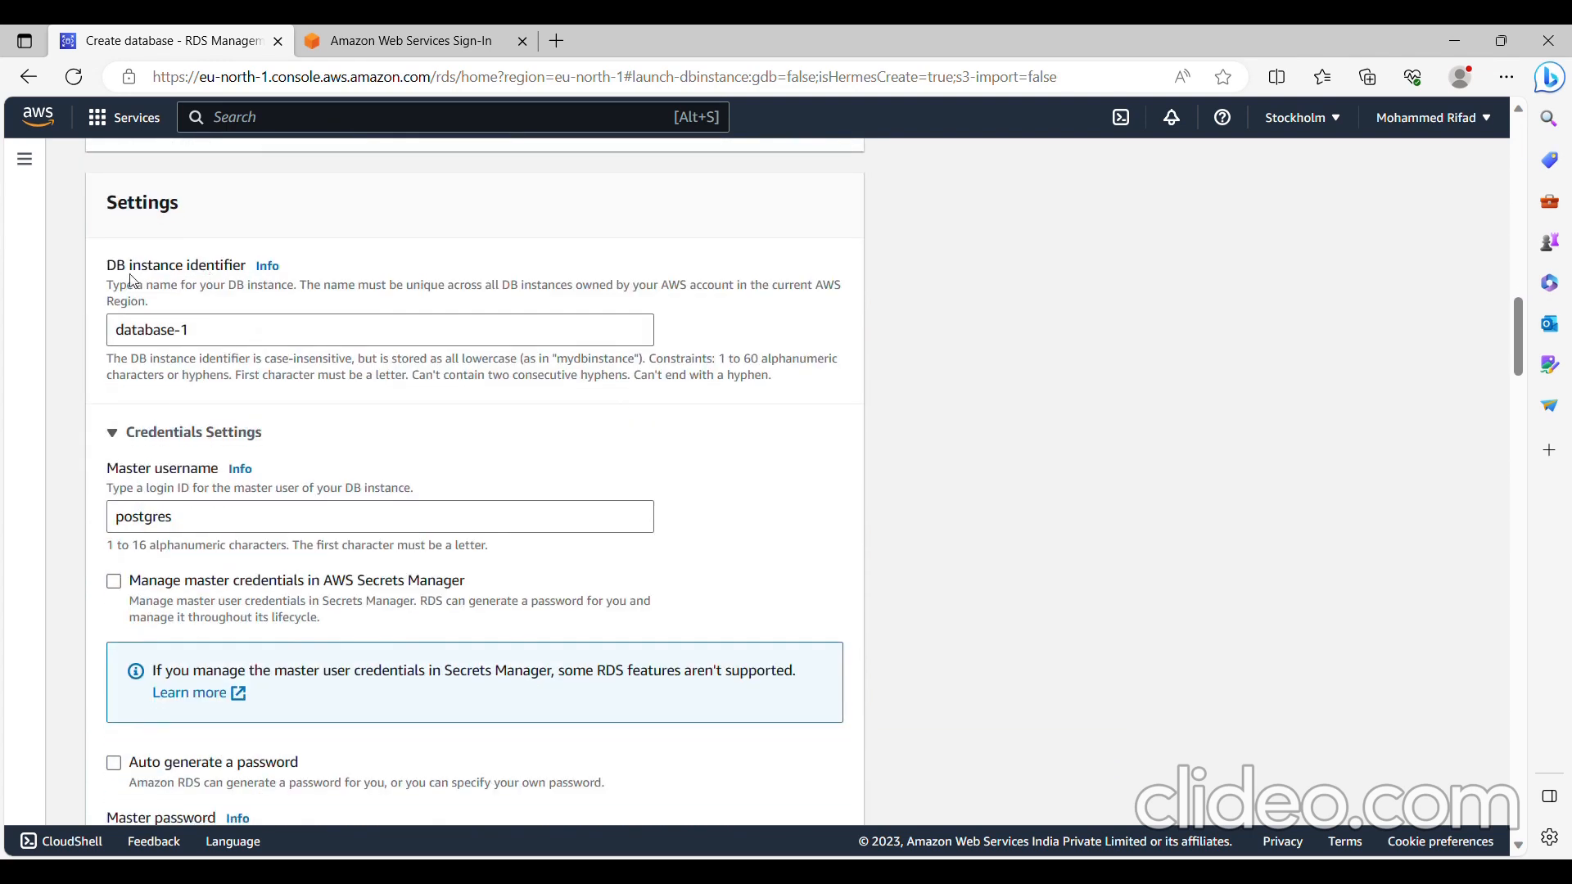
click(213, 330)
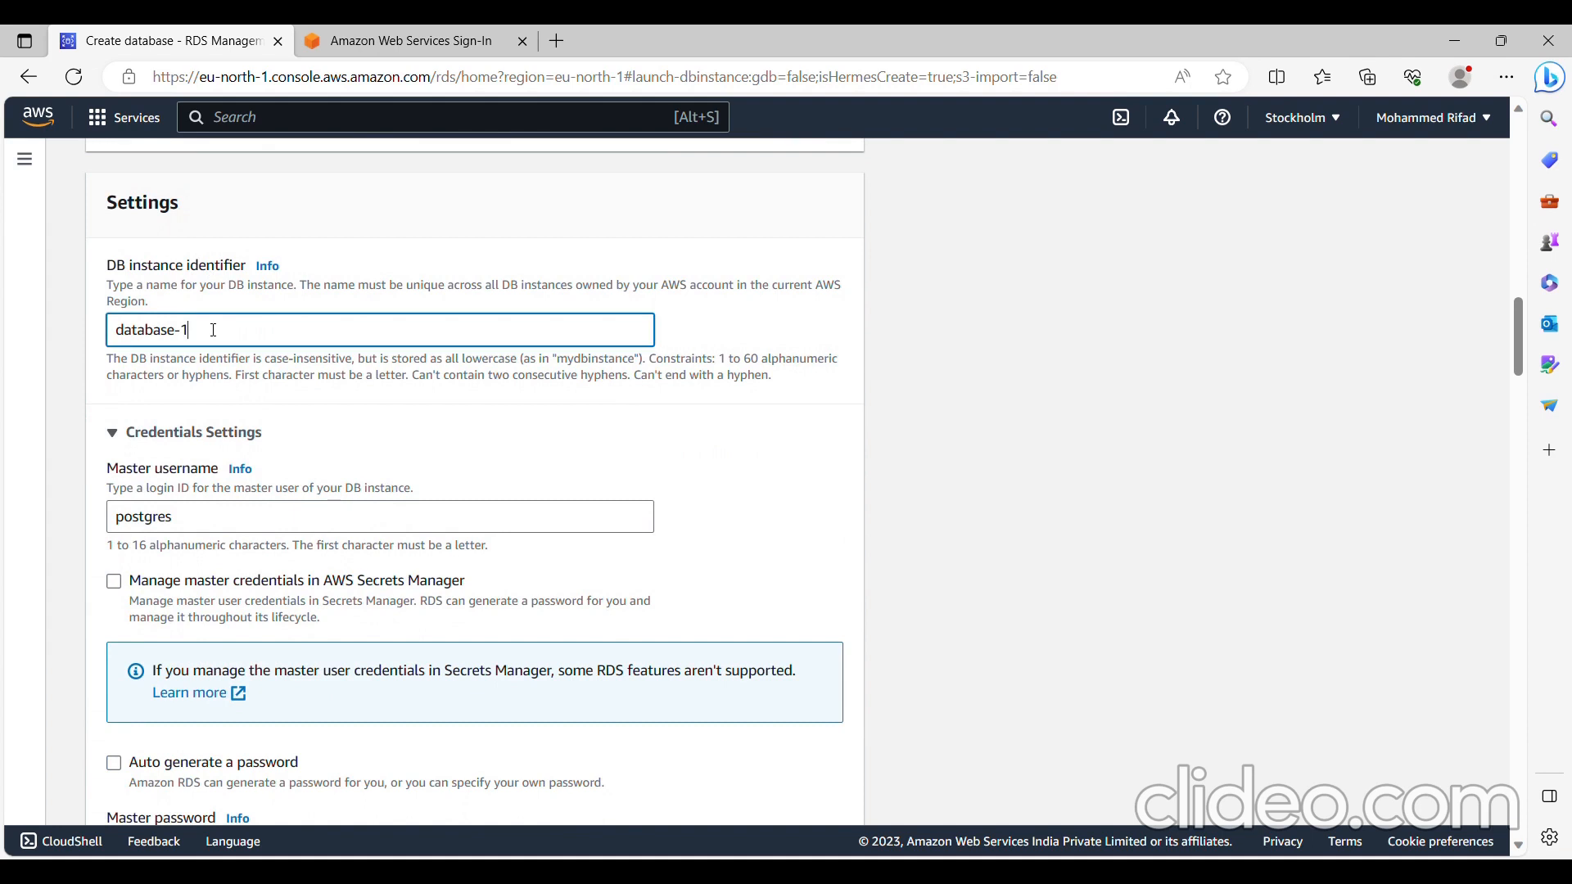
drag(213, 330, 42, 325)
text(mydb-instance)
click(358, 407)
- Keep postgres as the master username, then enter and confirm the master password
scroll(362, 414, down, 1)
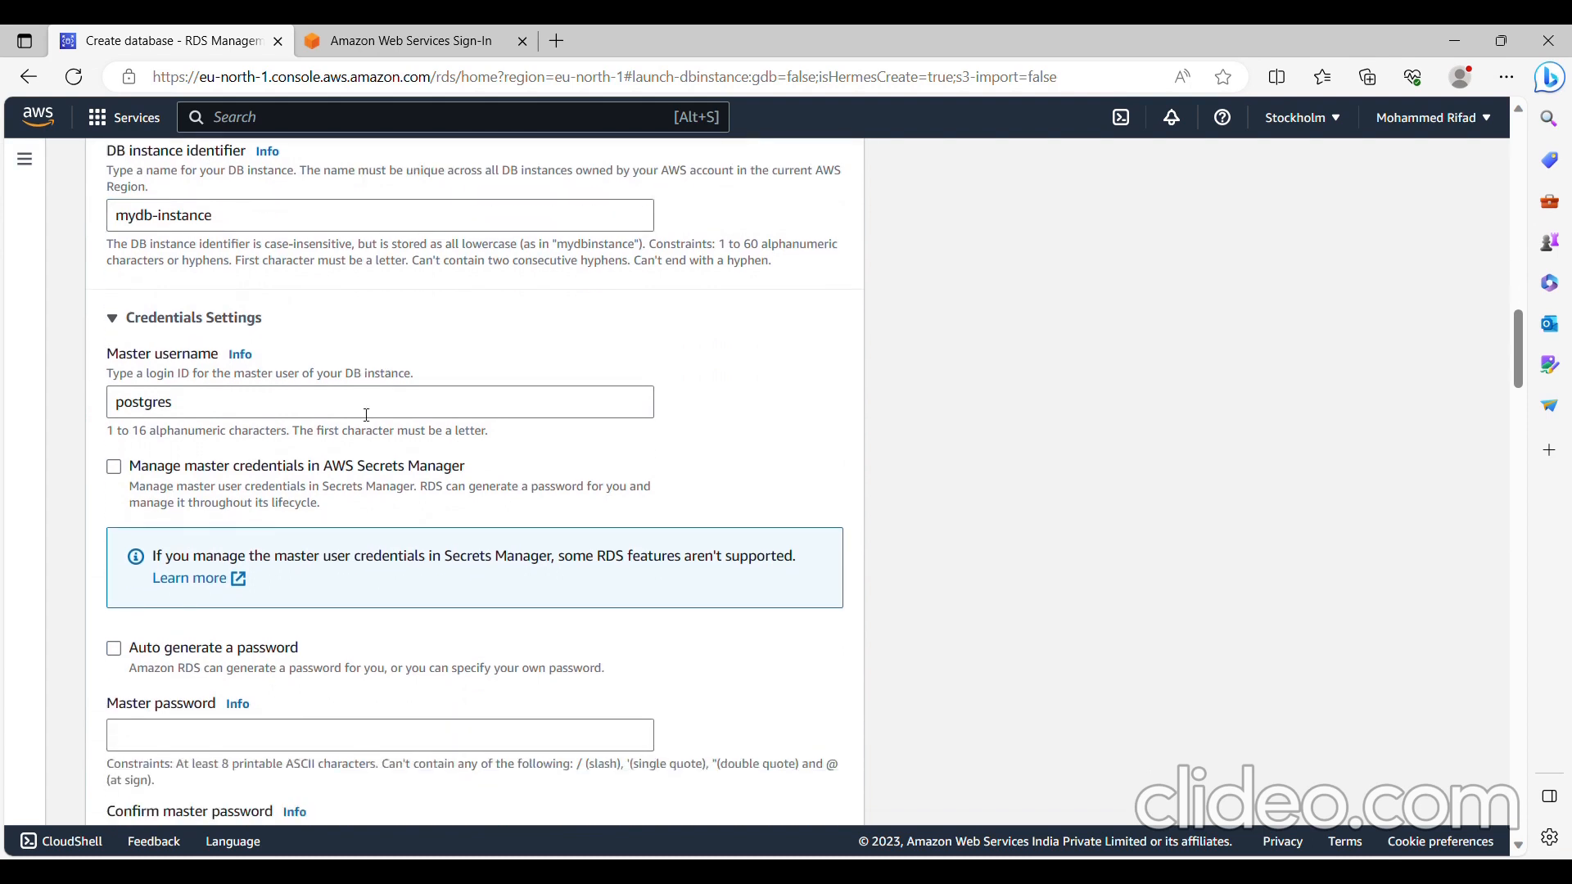
drag(171, 405, 95, 415)
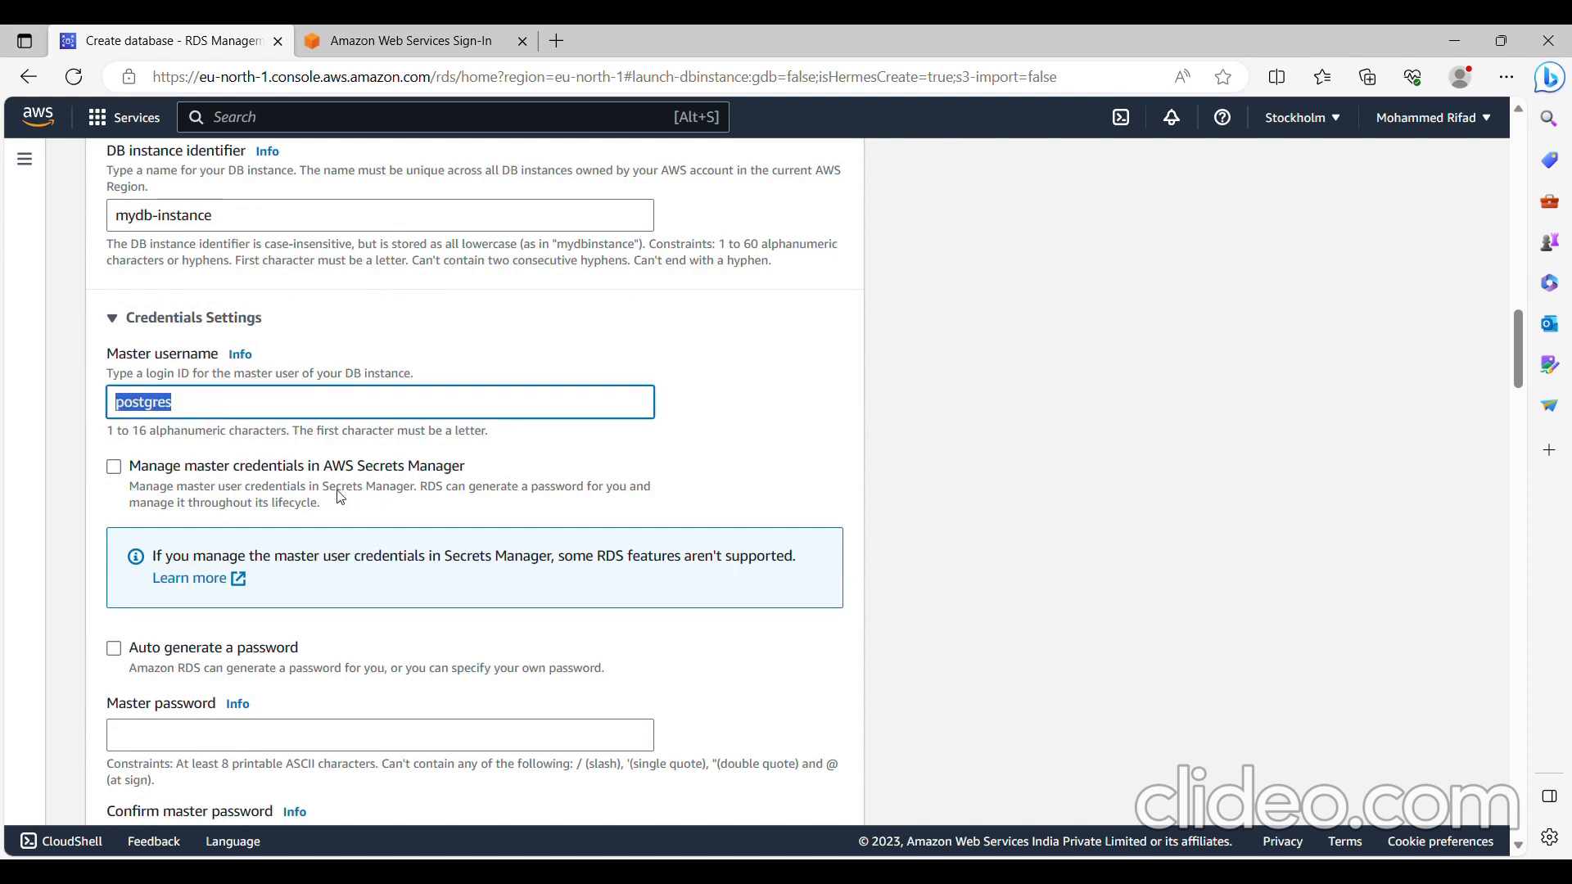
scroll(340, 495, down, 2)
click(229, 545)
text(•••••)
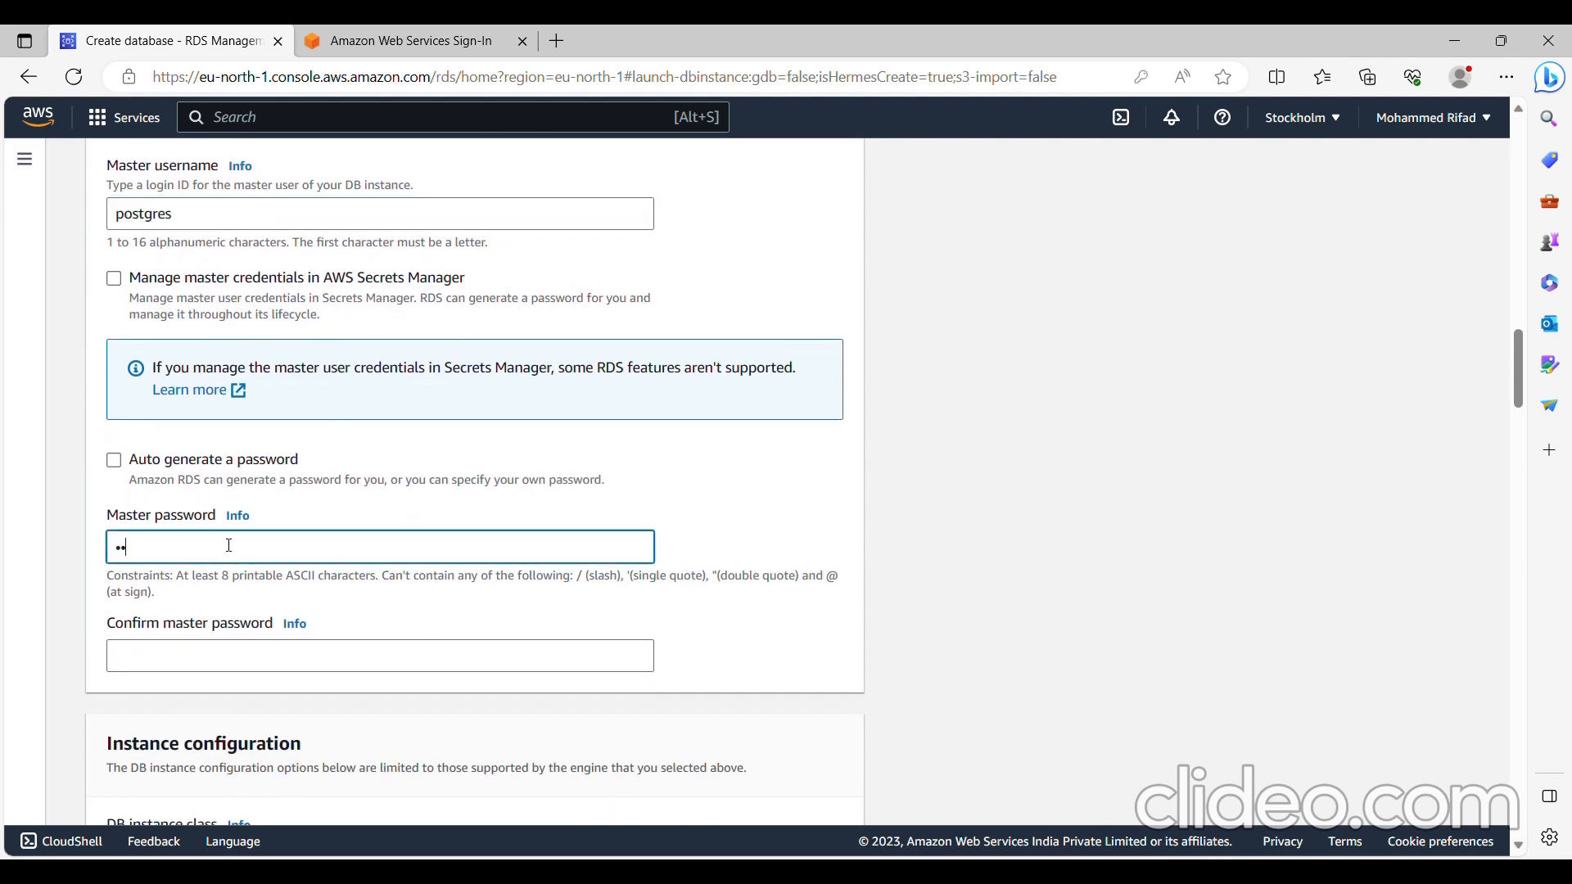
text(••••••)
key(Tab)
key(Tab)
text(•••••••••••••)
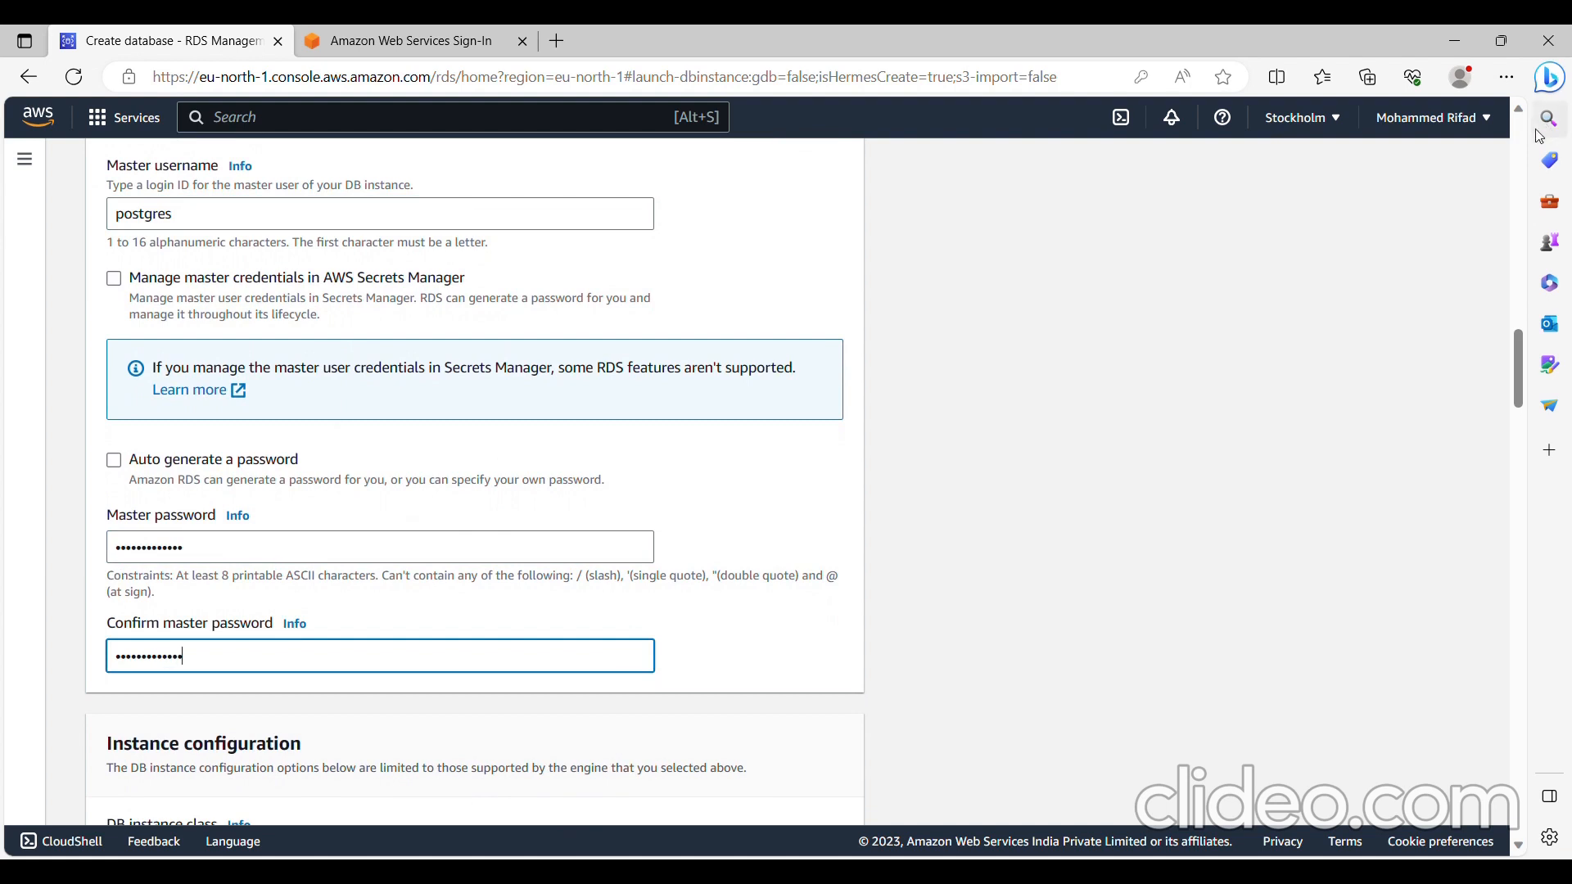
- Choose db.t3.micro as the burstable DB instance class
scroll(384, 245, down, 5)
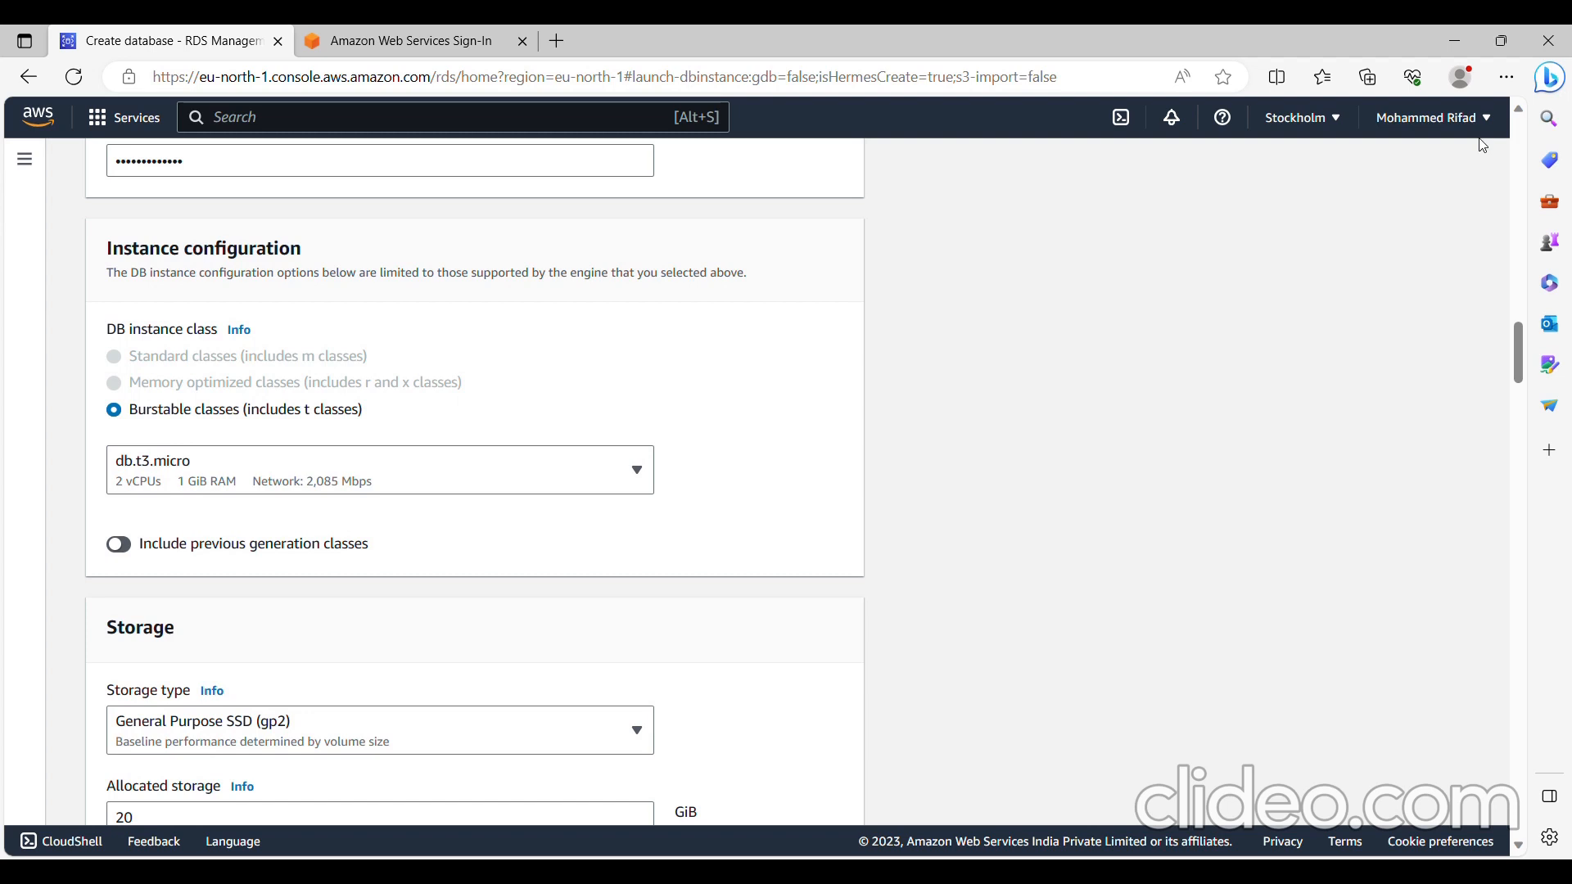
click(301, 453)
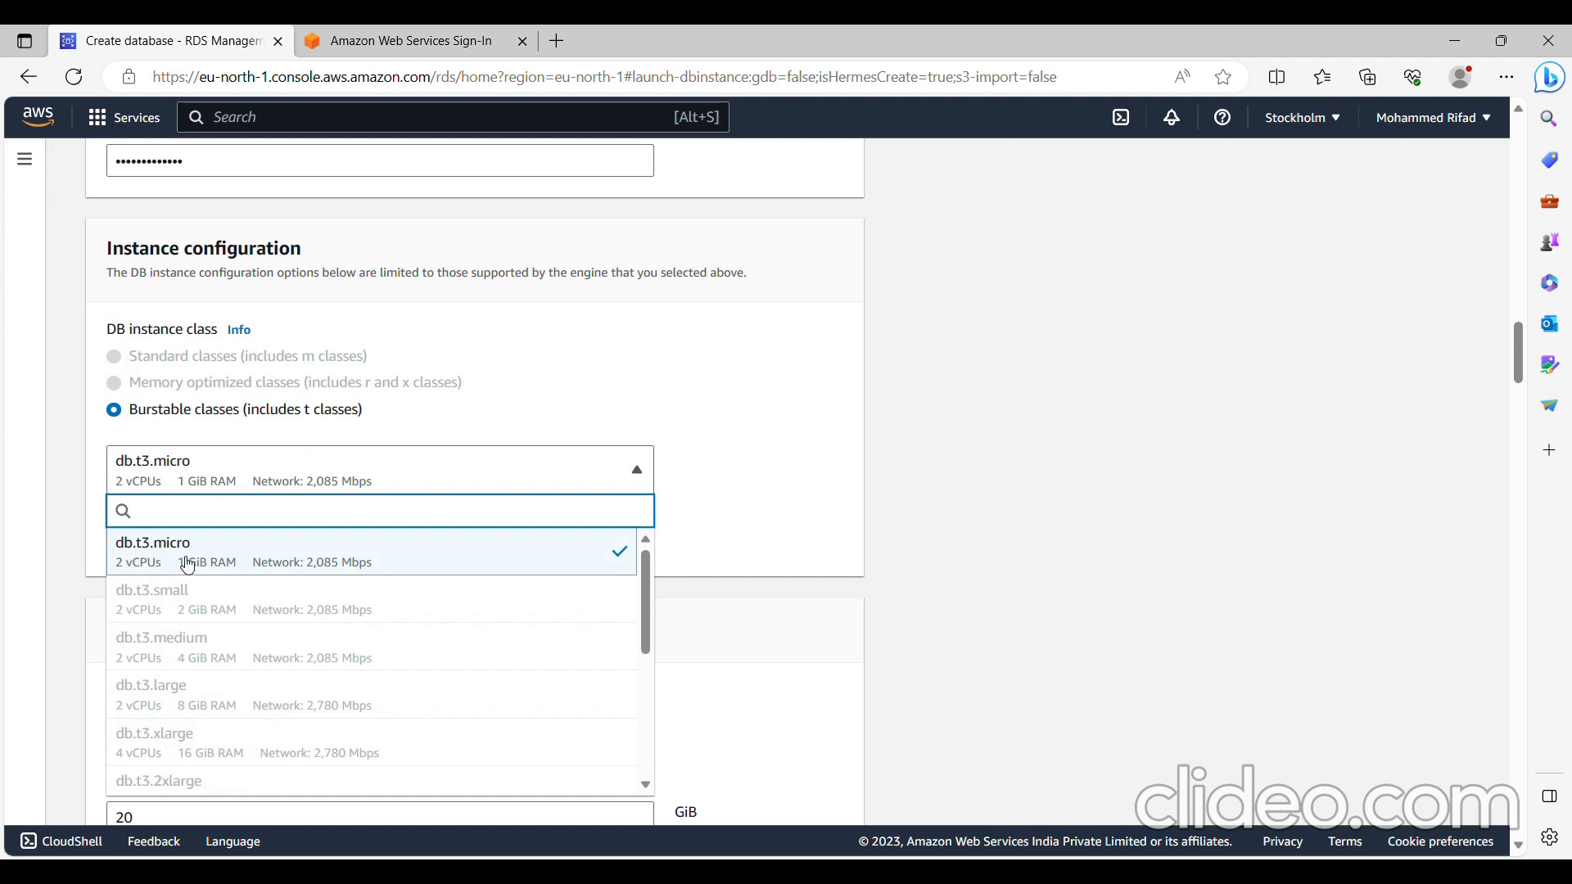
click(188, 565)
- Disable storage autoscaling, leaving the General Purpose SSD (gp2) storage at 20 GiB
scroll(184, 563, down, 5)
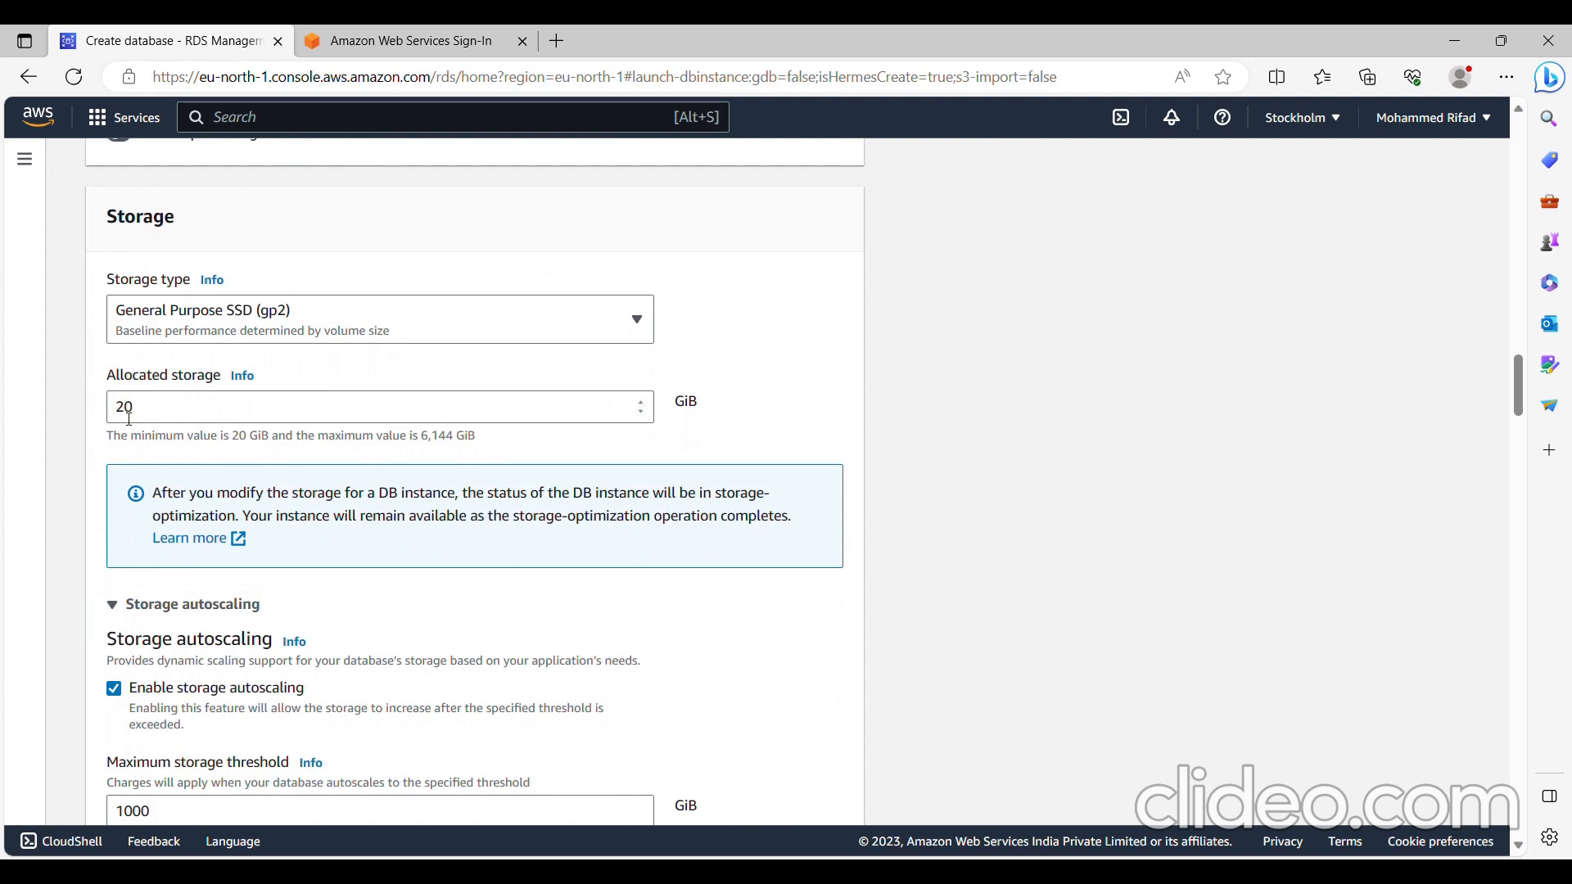
scroll(459, 451, down, 1)
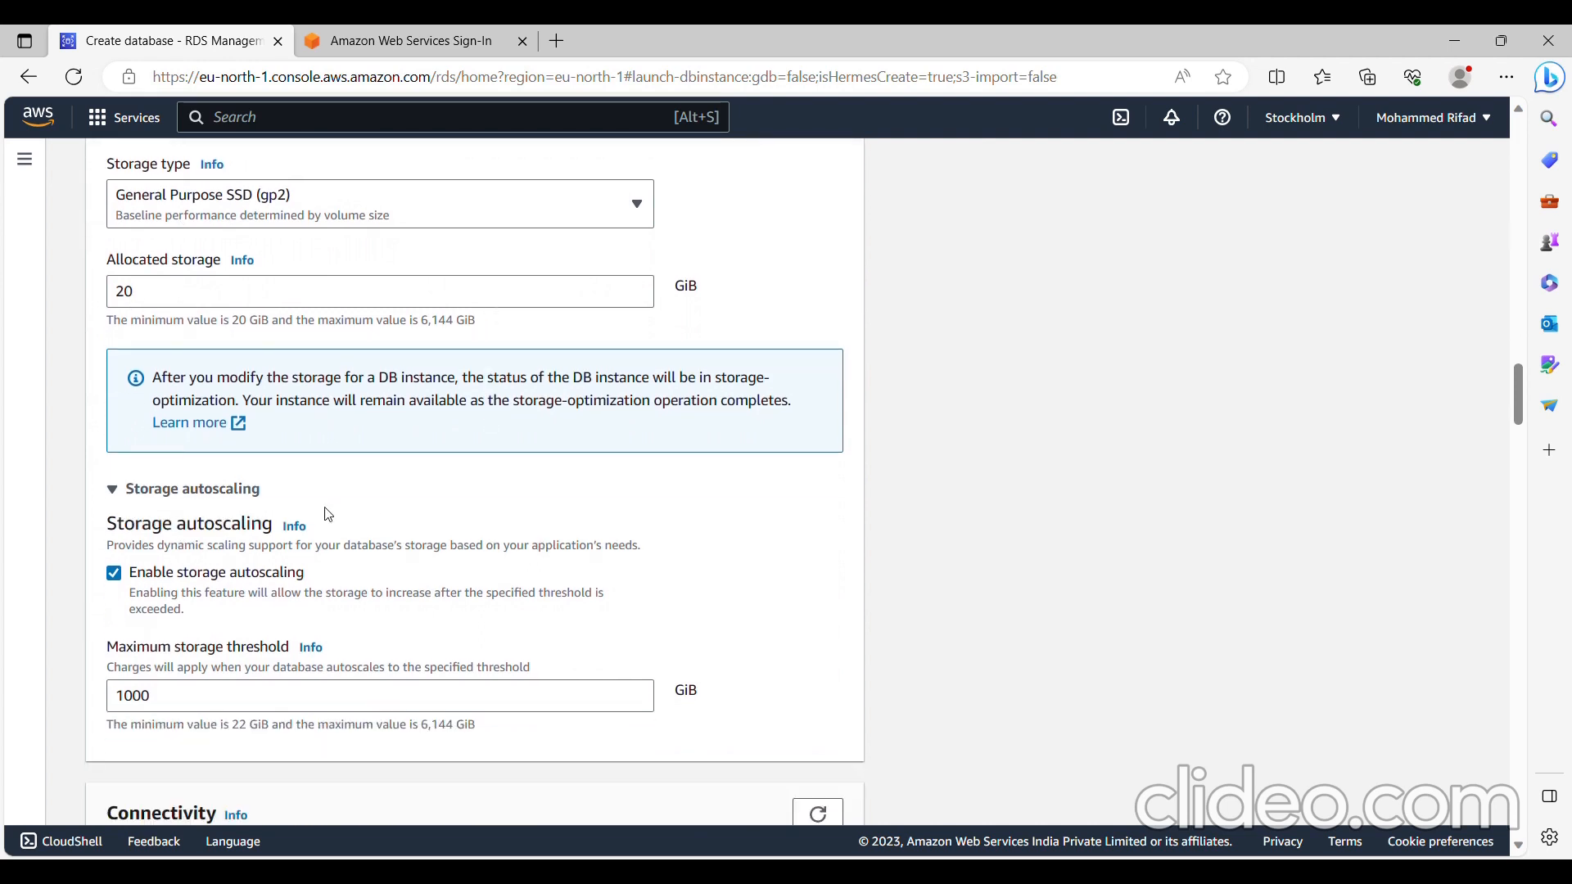
scroll(423, 487, down, 1)
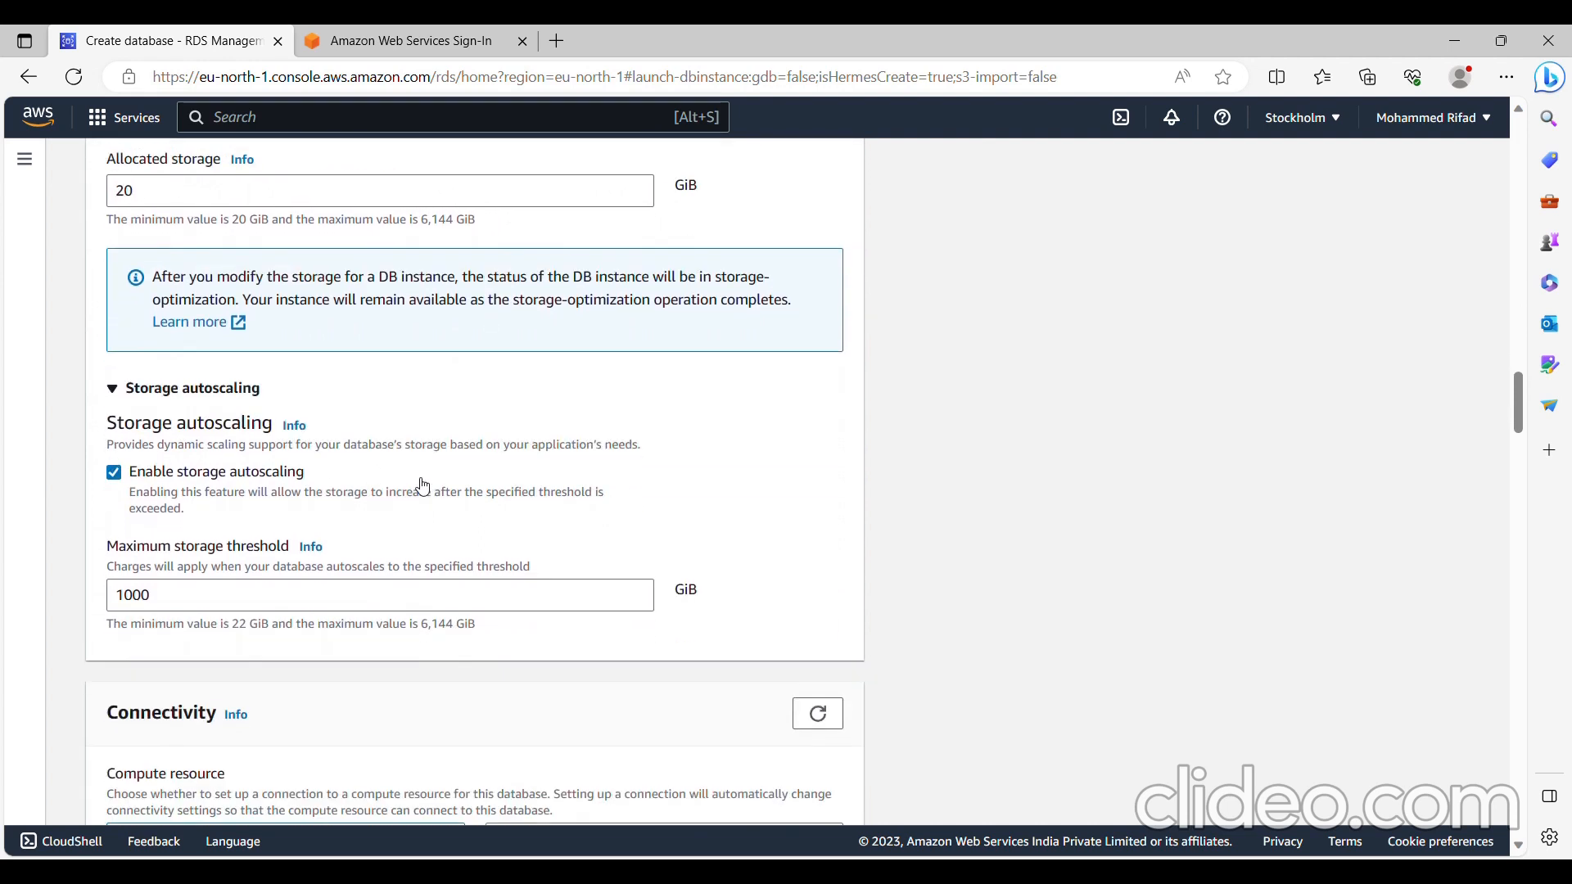
click(116, 471)
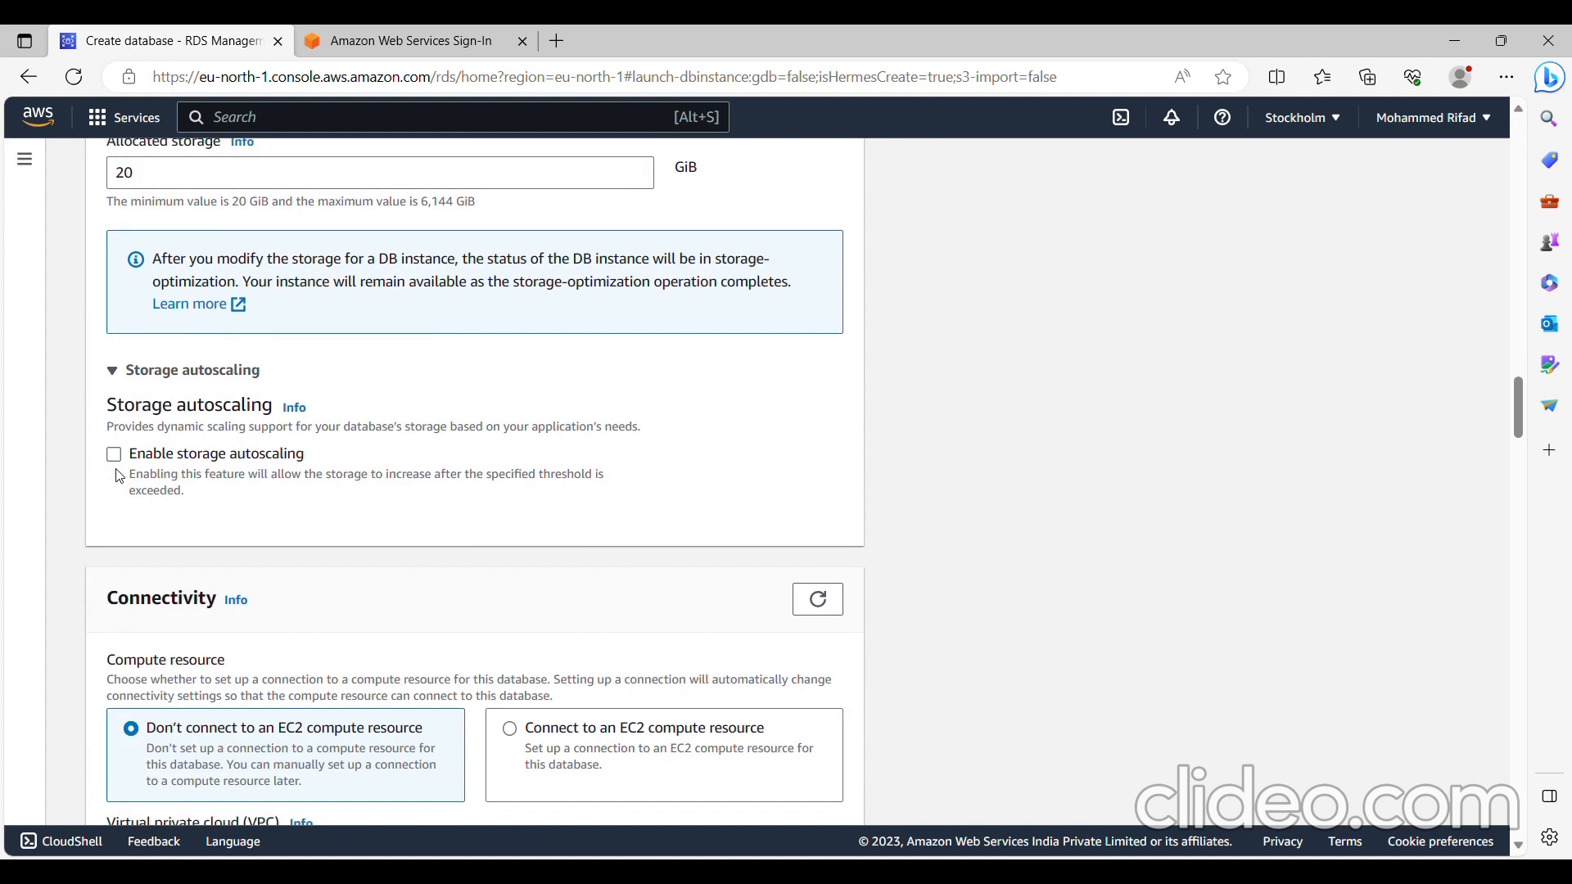
- Set public access to Yes in the connectivity settings, without connecting to an EC2 compute resource
scroll(426, 509, down, 2)
scroll(427, 509, down, 2)
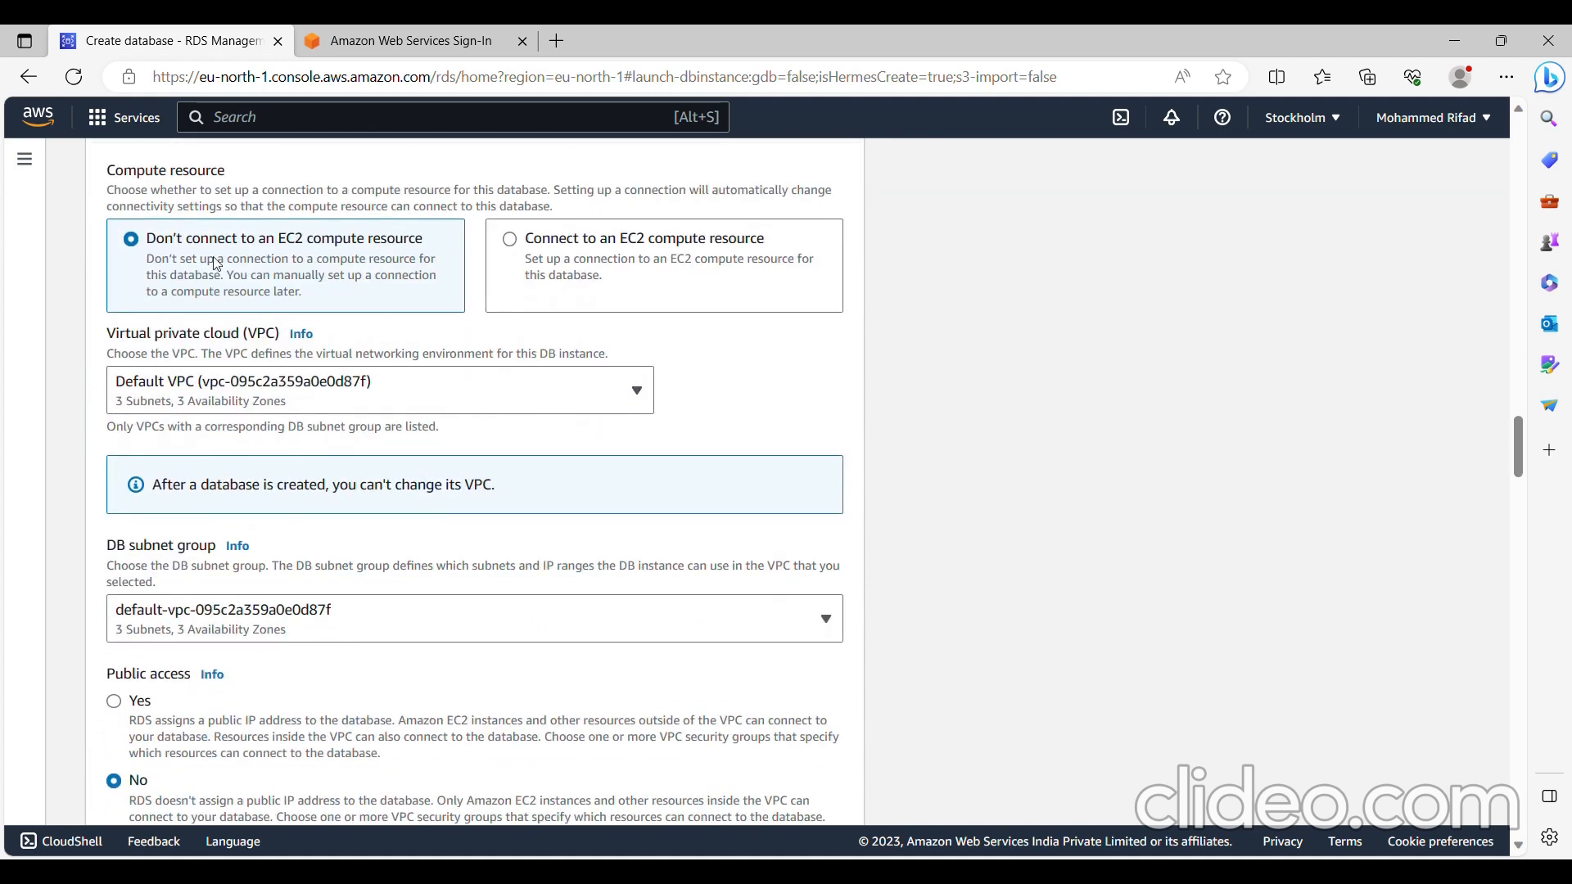
scroll(433, 544, down, 1)
scroll(433, 543, down, 3)
scroll(316, 446, up, 1)
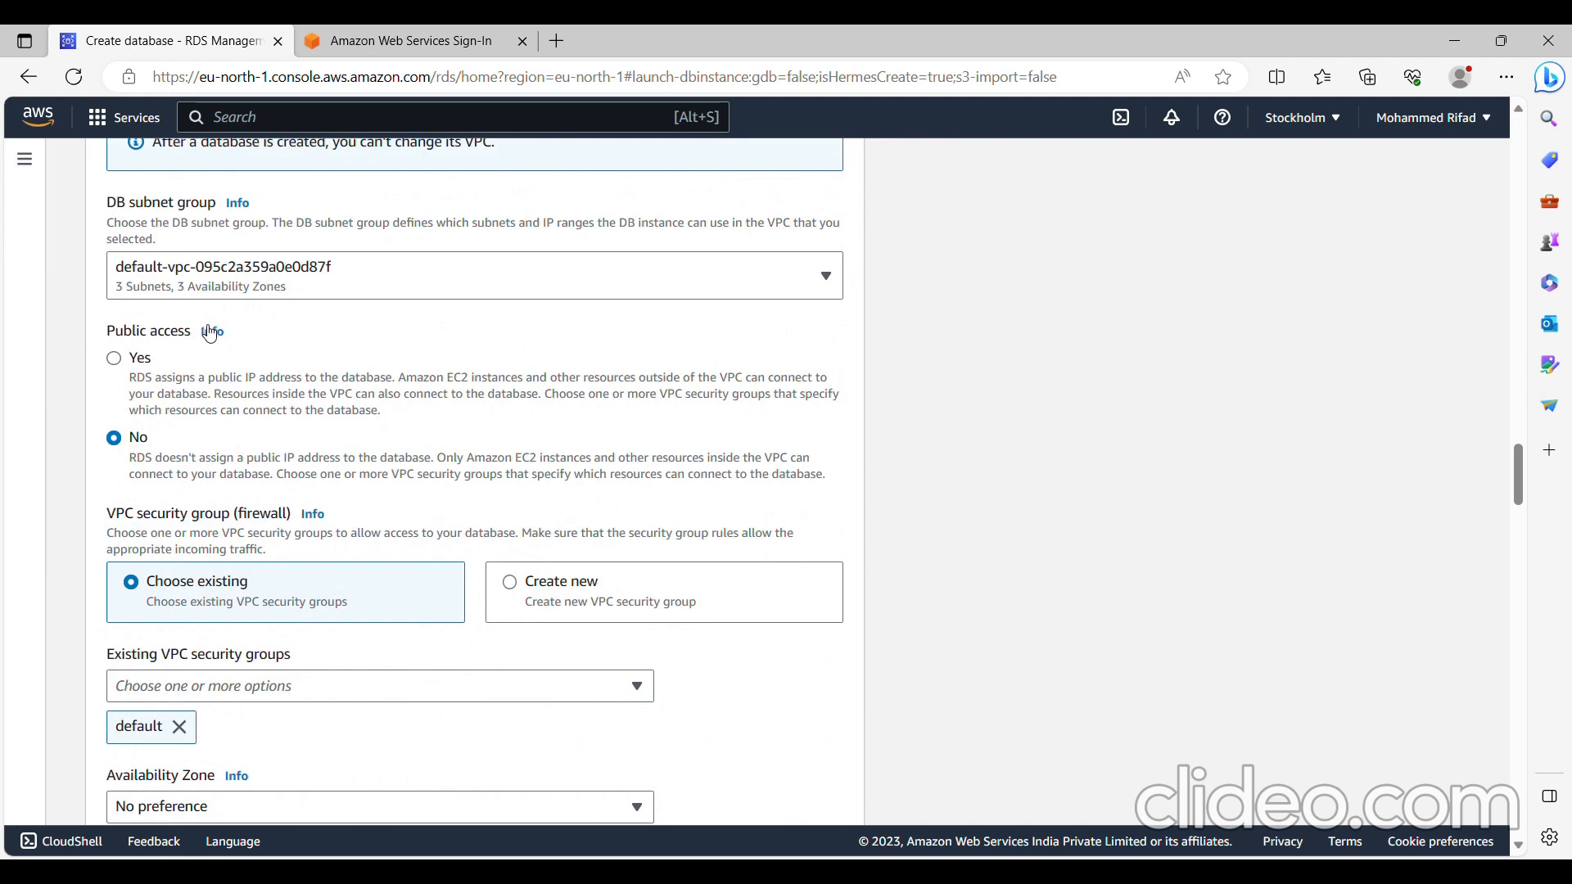
click(119, 360)
- Expand the additional connectivity configuration to show the database port setting
scroll(319, 525, down, 3)
scroll(319, 525, down, 2)
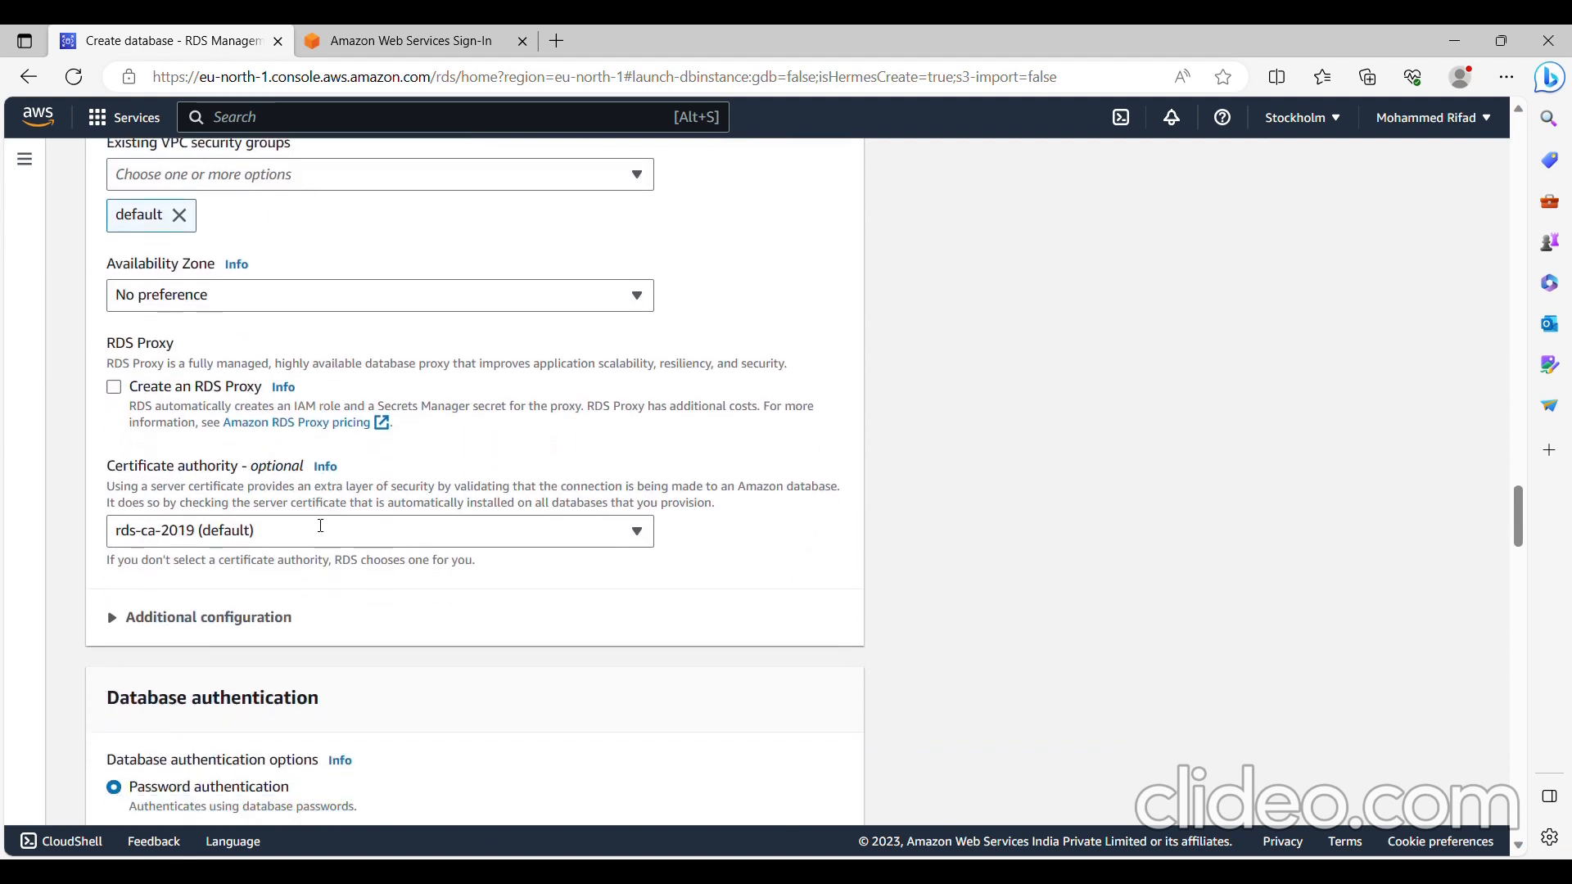
click(241, 578)
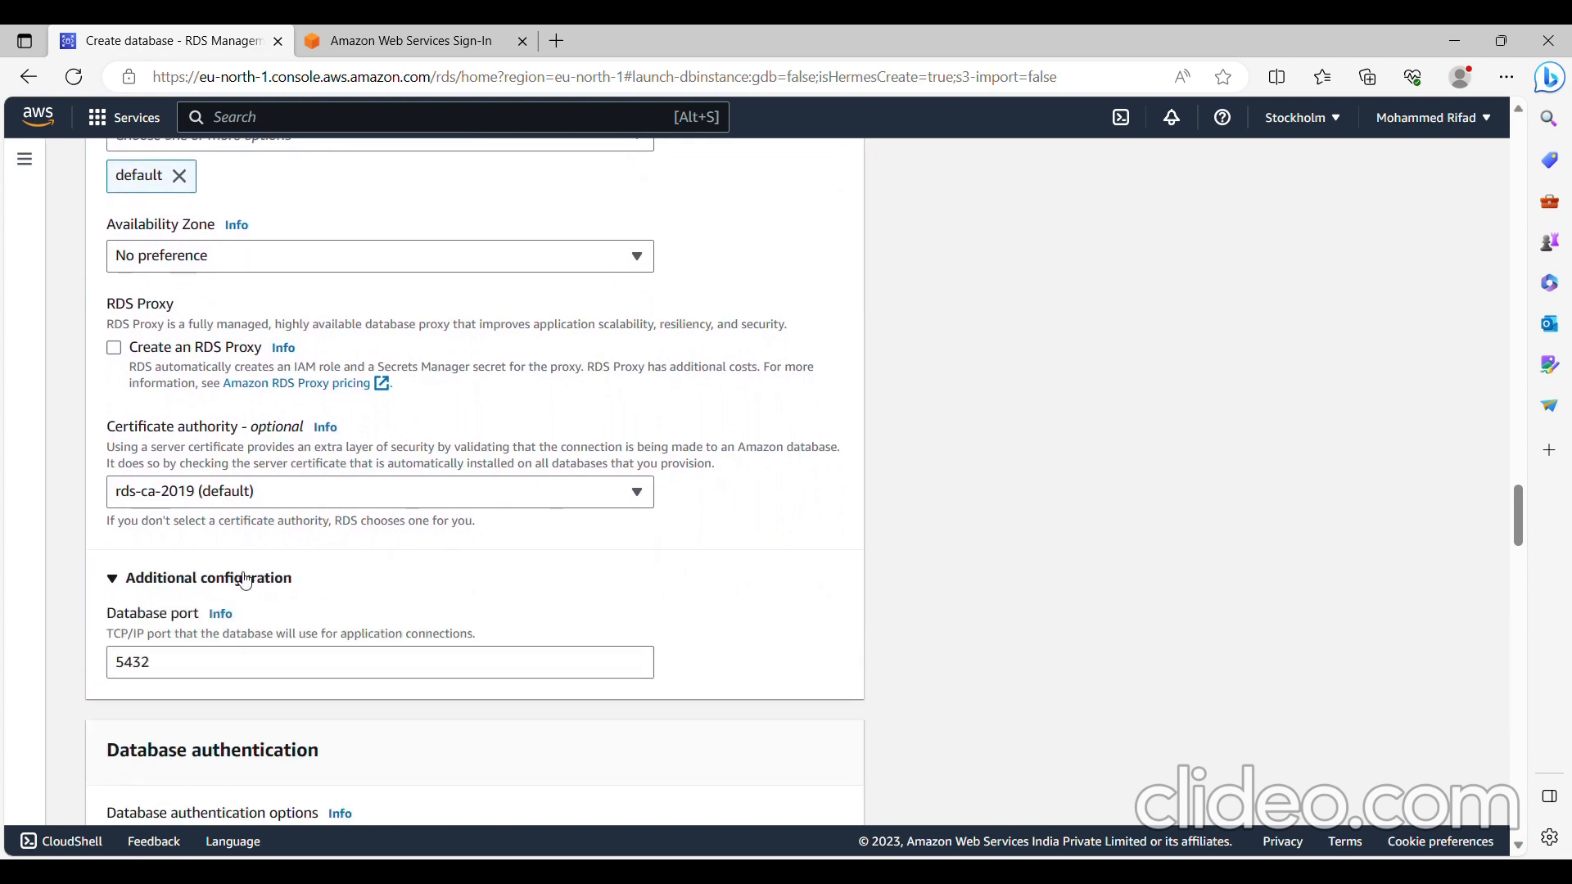
scroll(242, 578, down, 2)
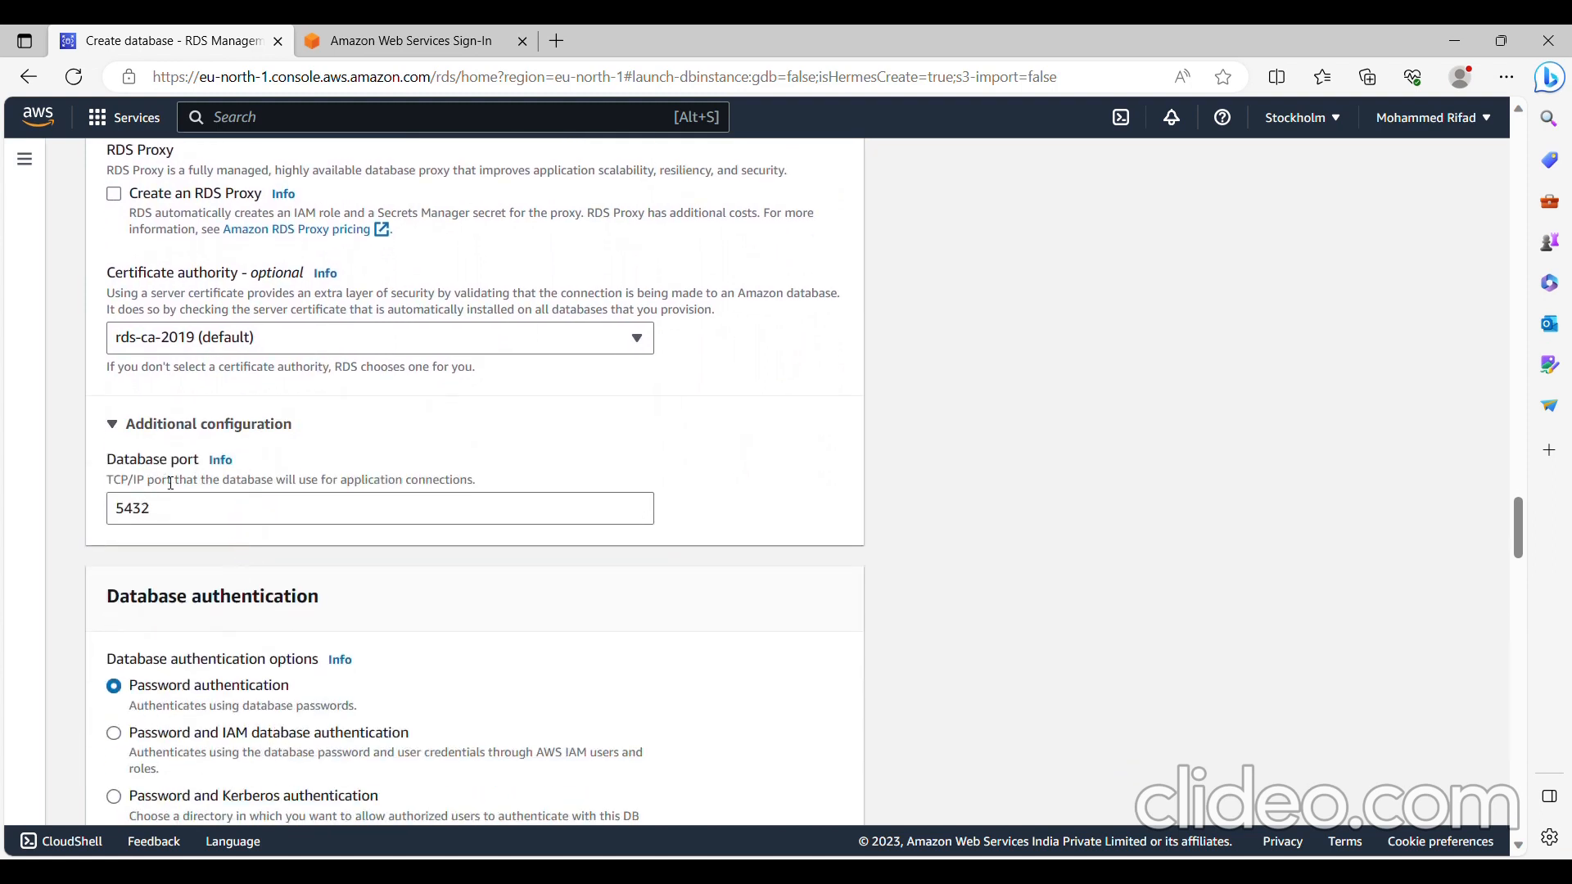
- Keep password authentication and turn off Performance Insights in the monitoring settings
scroll(207, 518, down, 3)
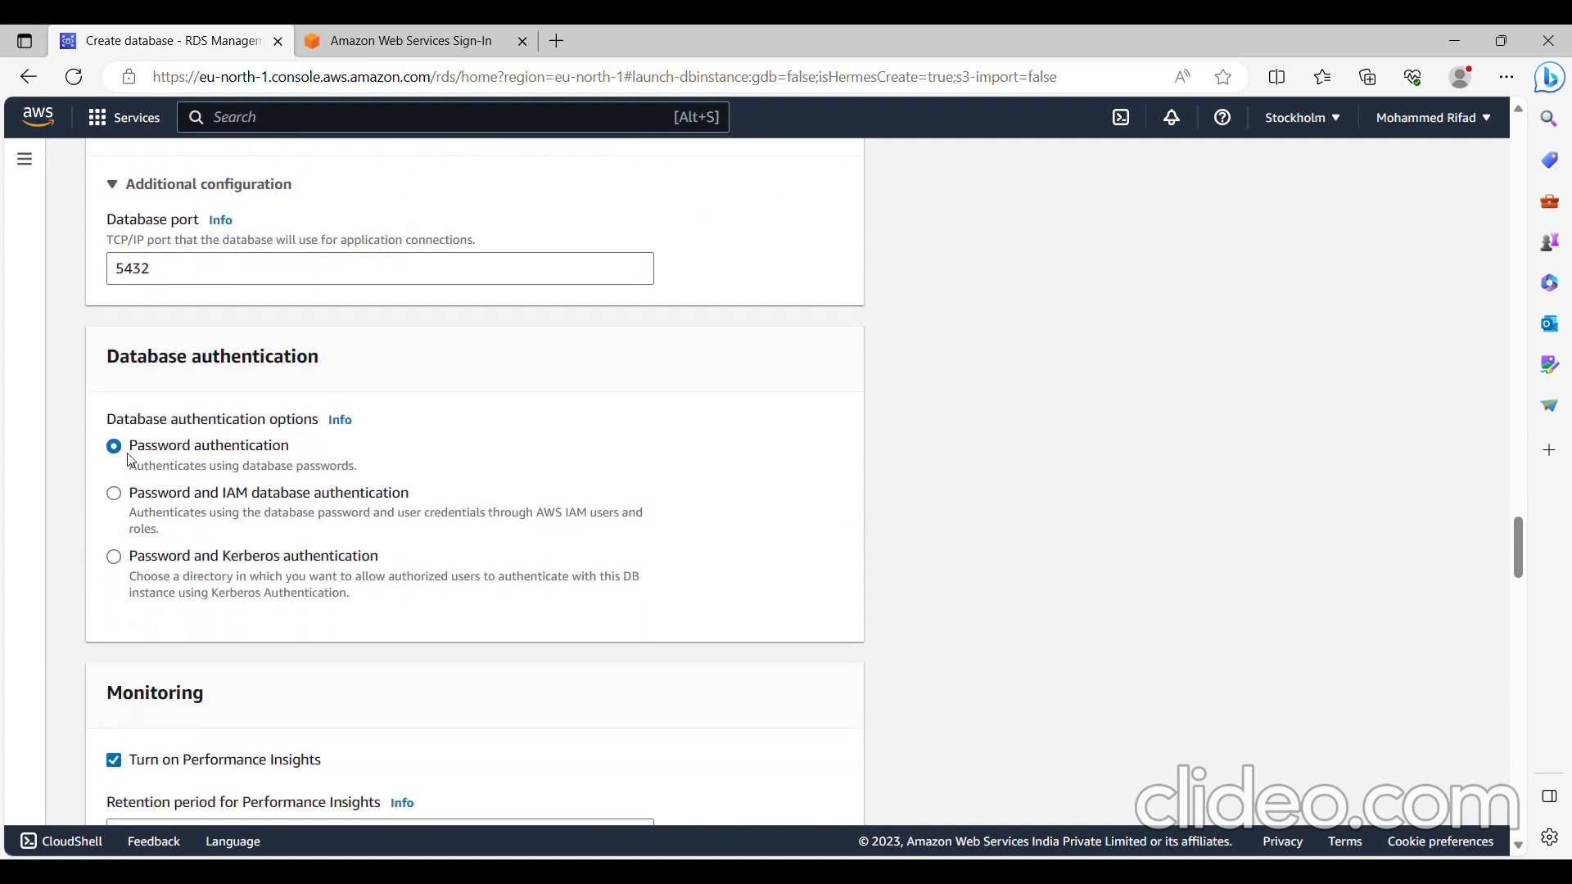
scroll(321, 468, down, 1)
scroll(323, 475, down, 3)
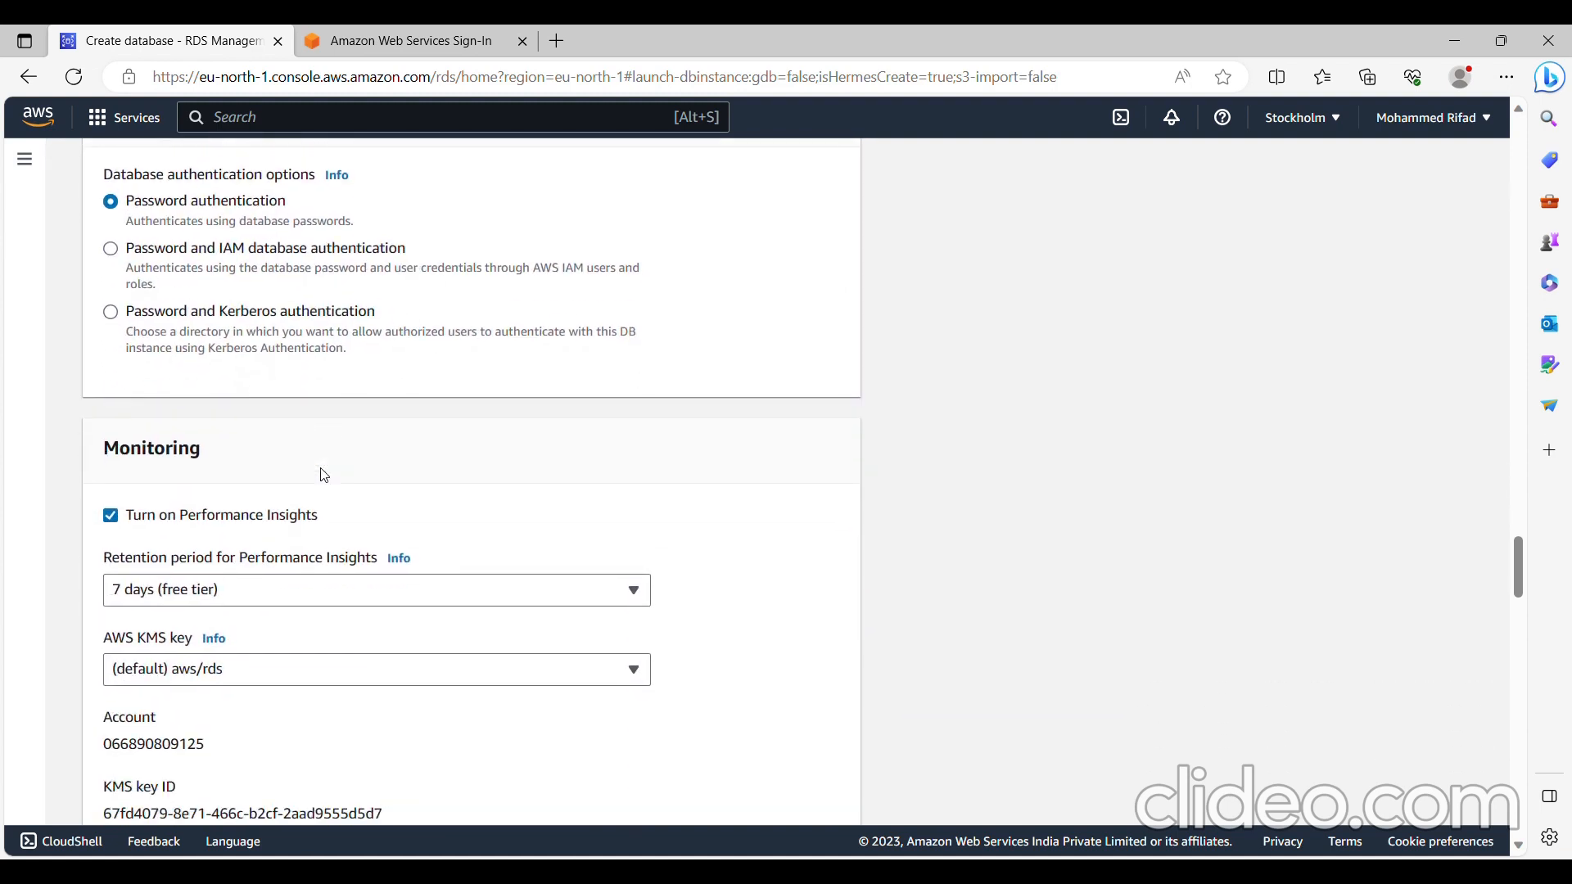
click(114, 515)
scroll(119, 508, down, 2)
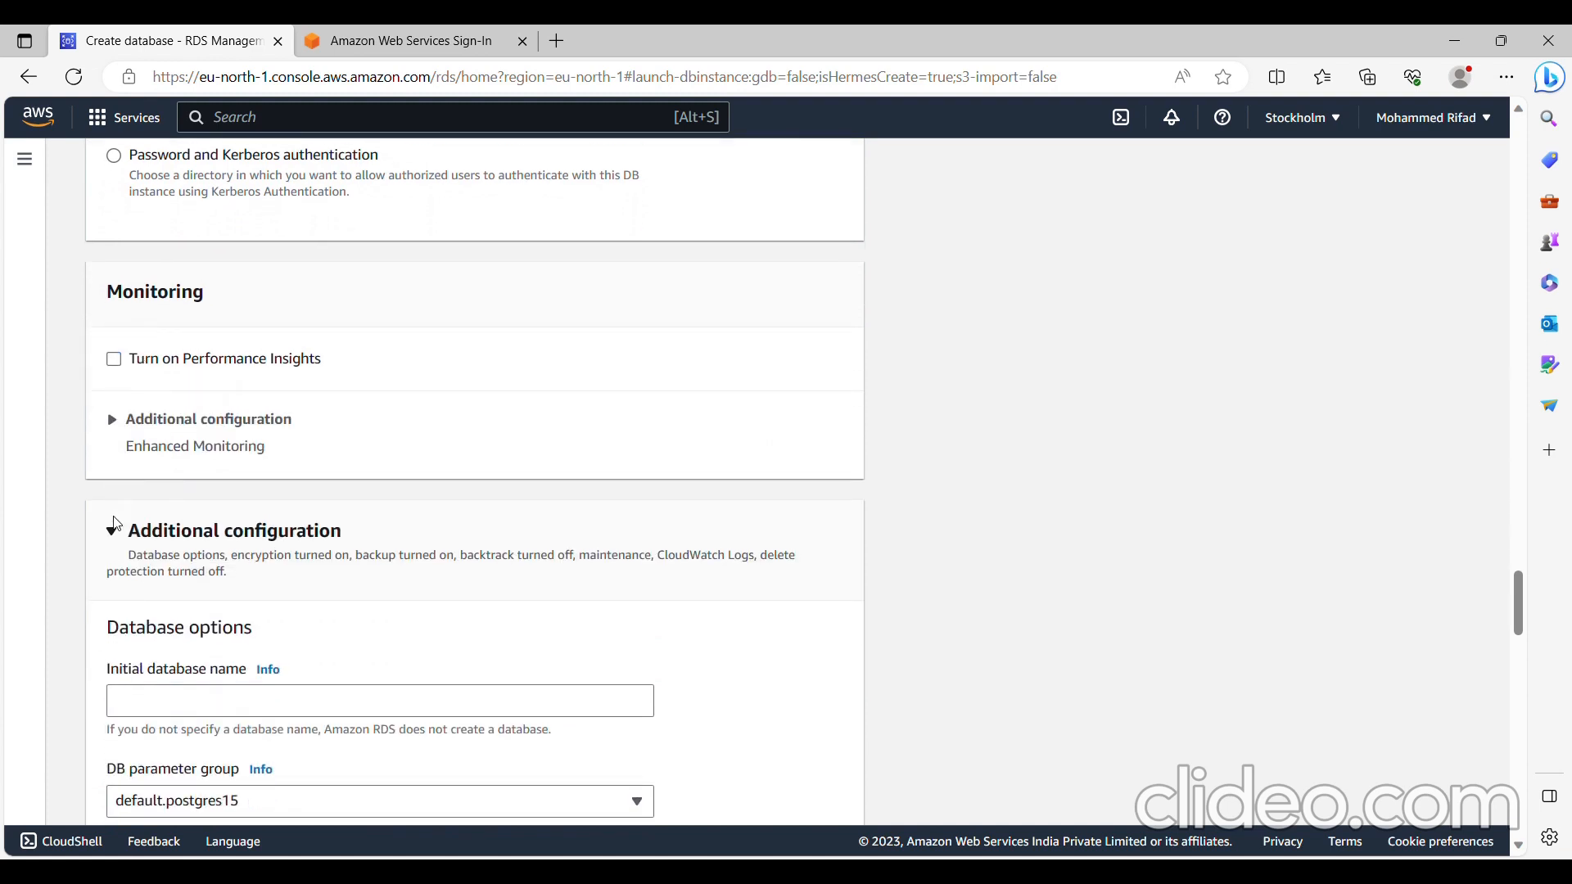
click(141, 415)
click(140, 415)
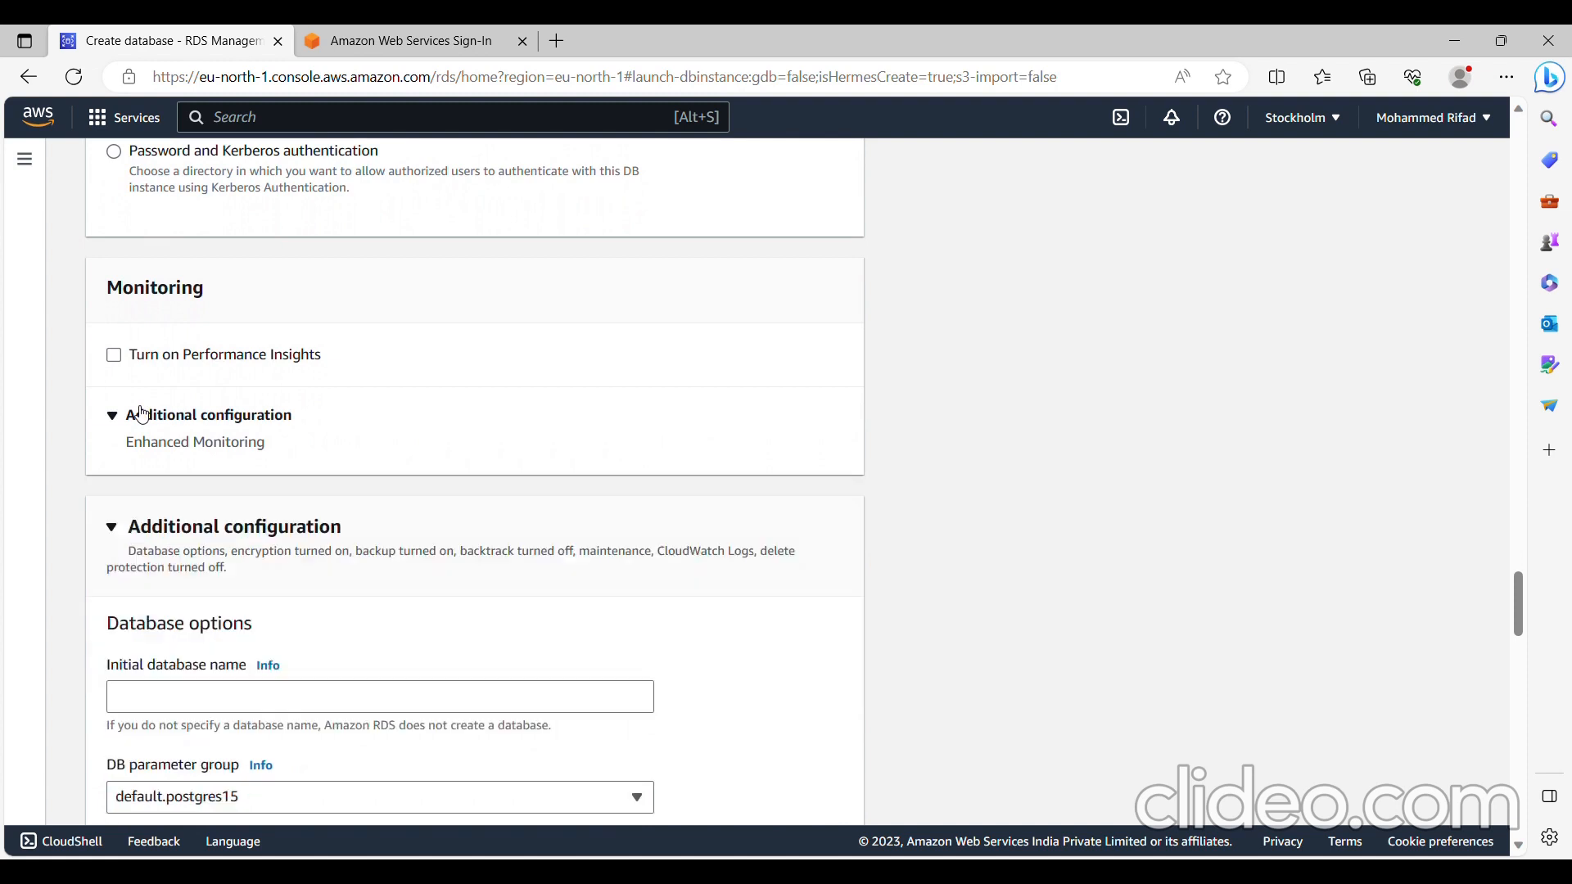
- Set the initial database name to cybersquare_db in the database options
scroll(142, 413, down, 2)
scroll(138, 405, down, 1)
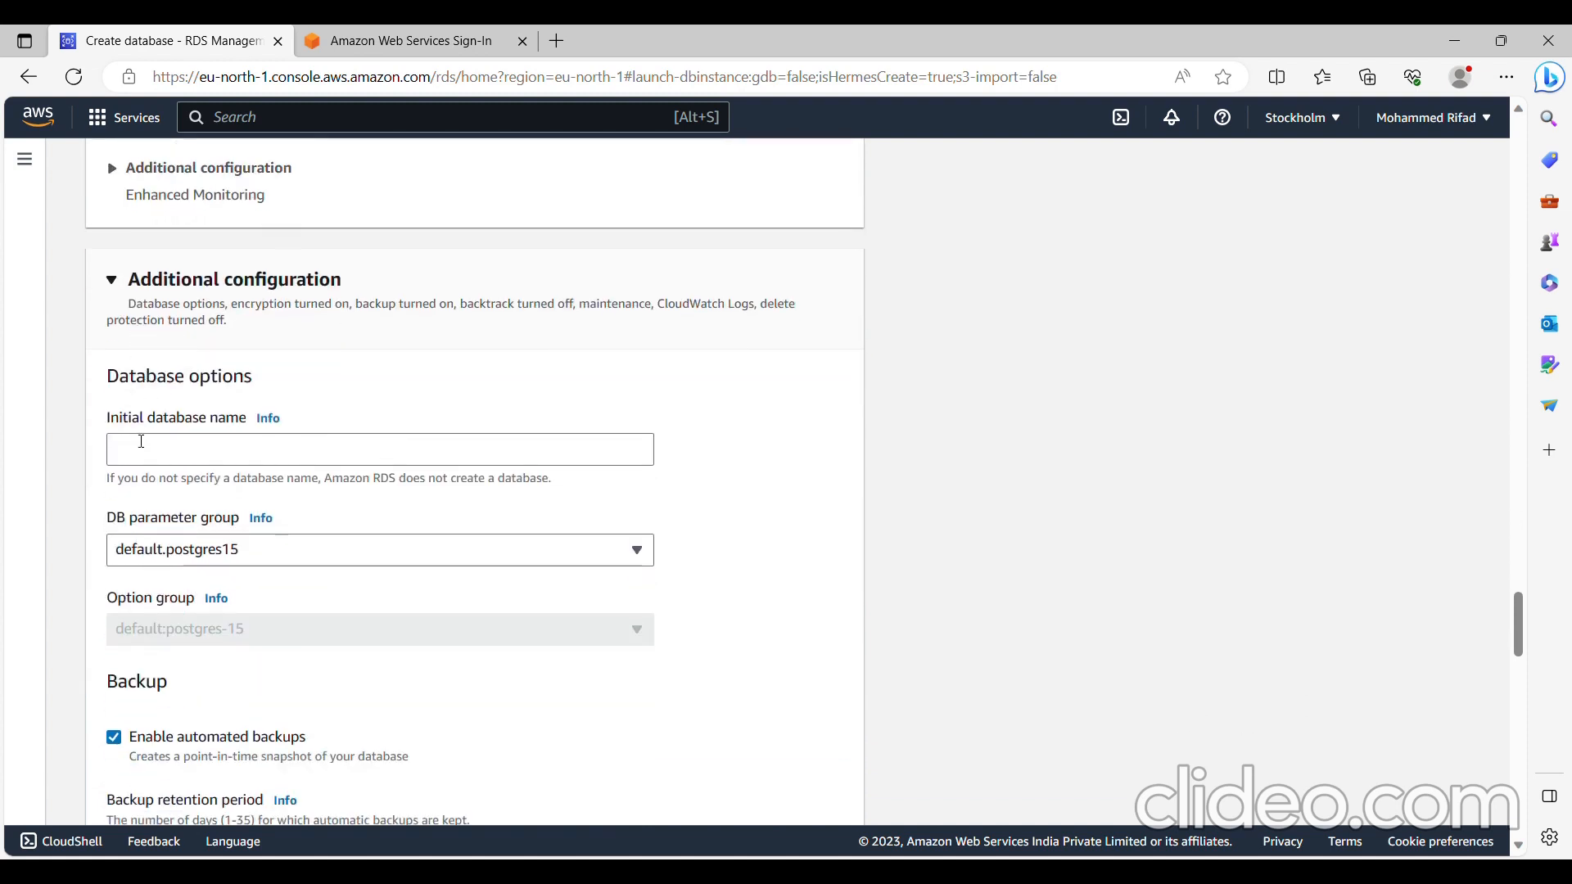
click(268, 463)
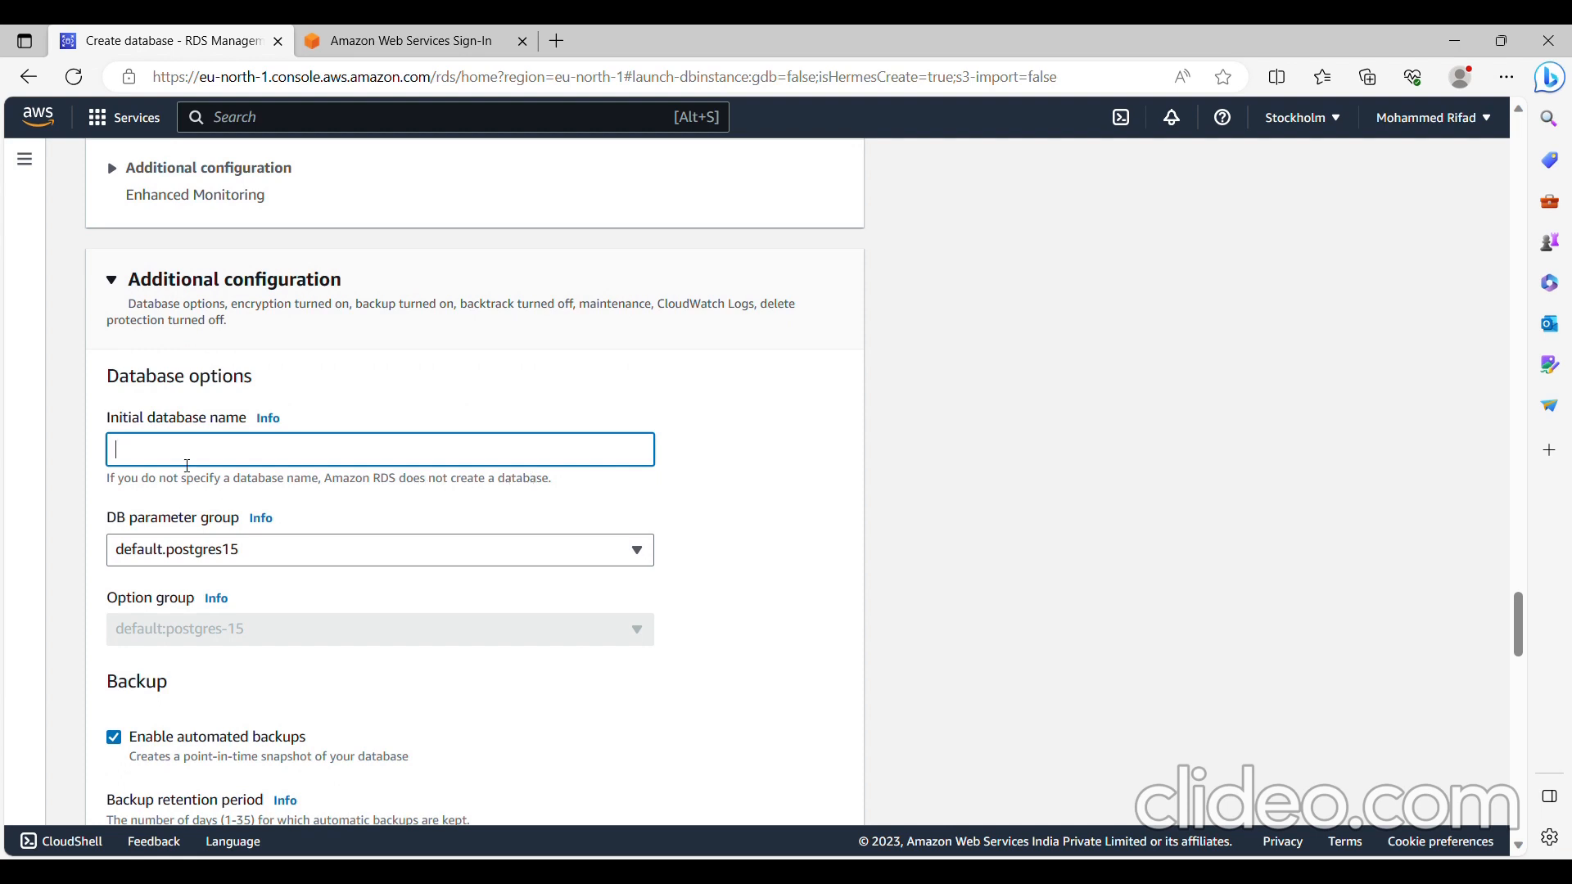
text(ybersquare_db)
- Disable automated backups for the database
scroll(439, 604, down, 3)
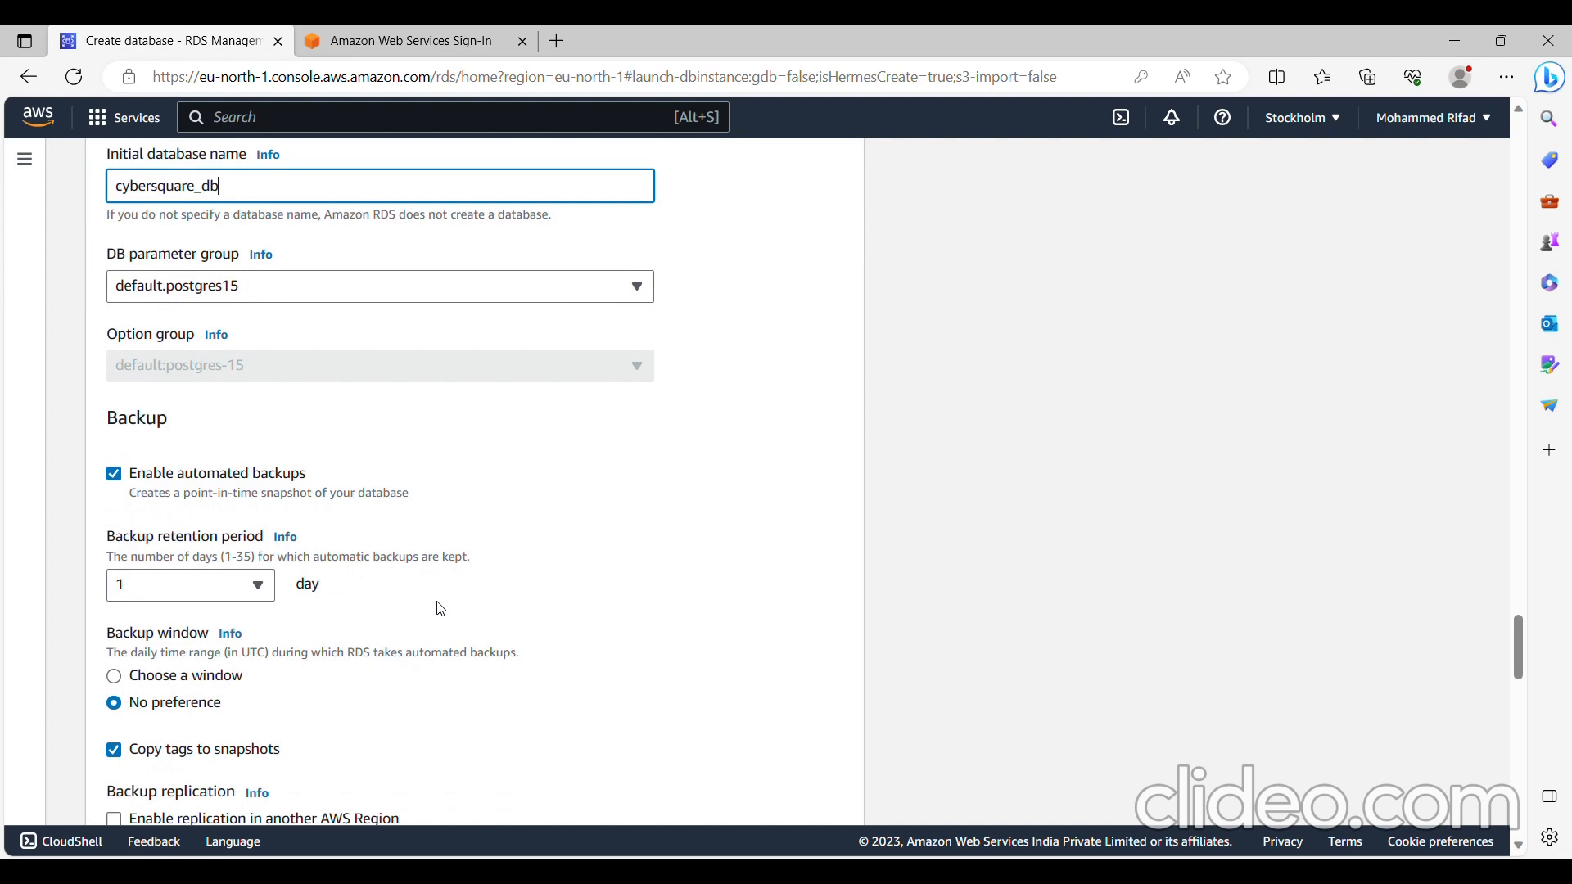
click(114, 474)
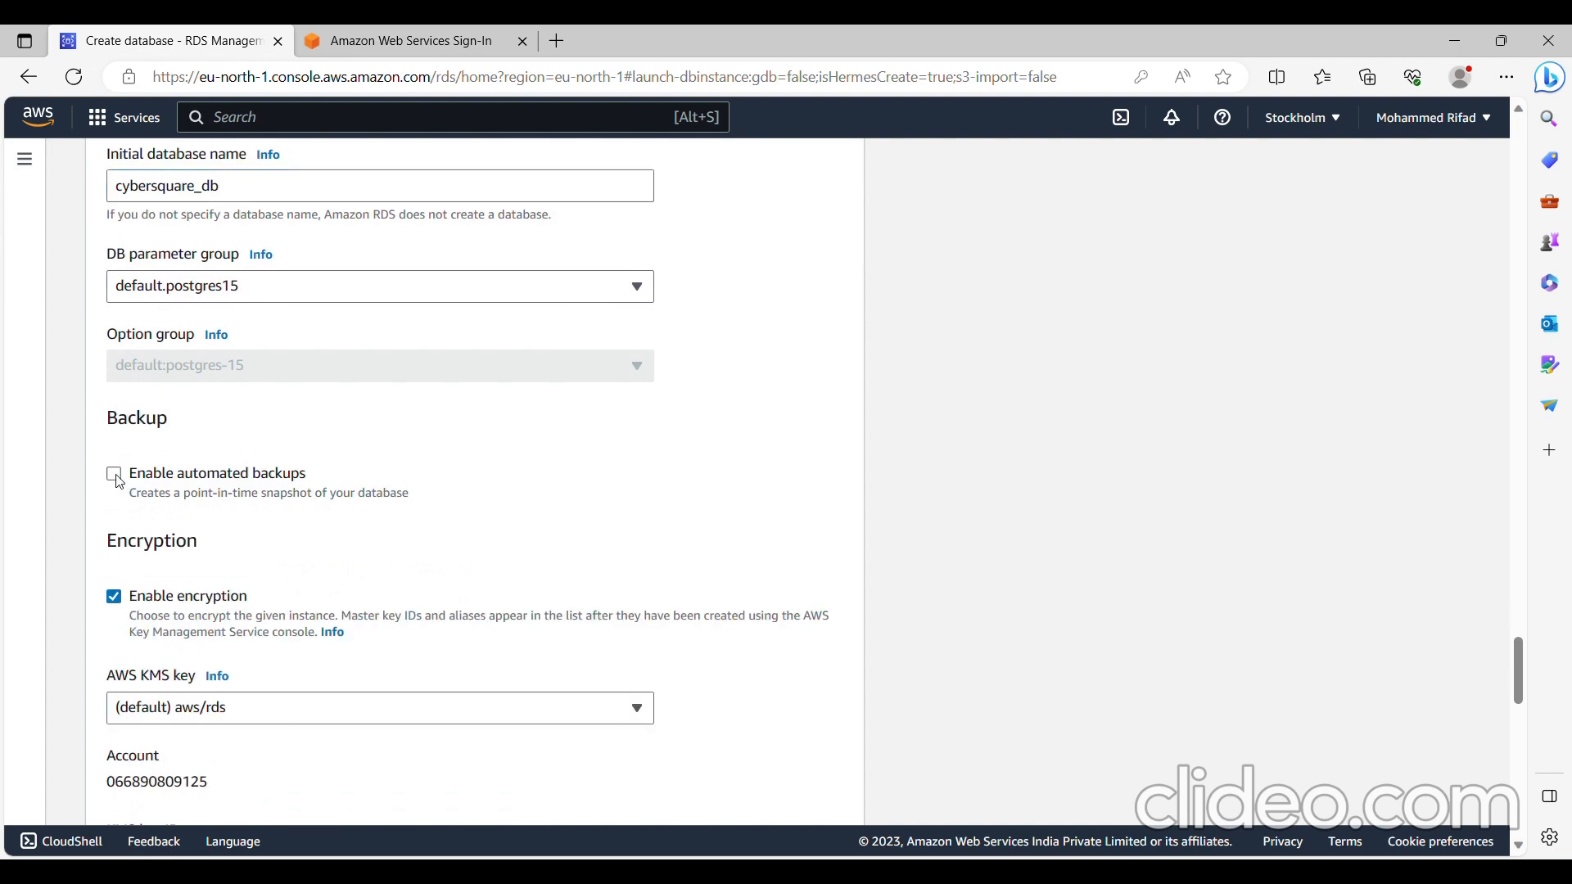
scroll(120, 483, down, 2)
scroll(120, 483, down, 6)
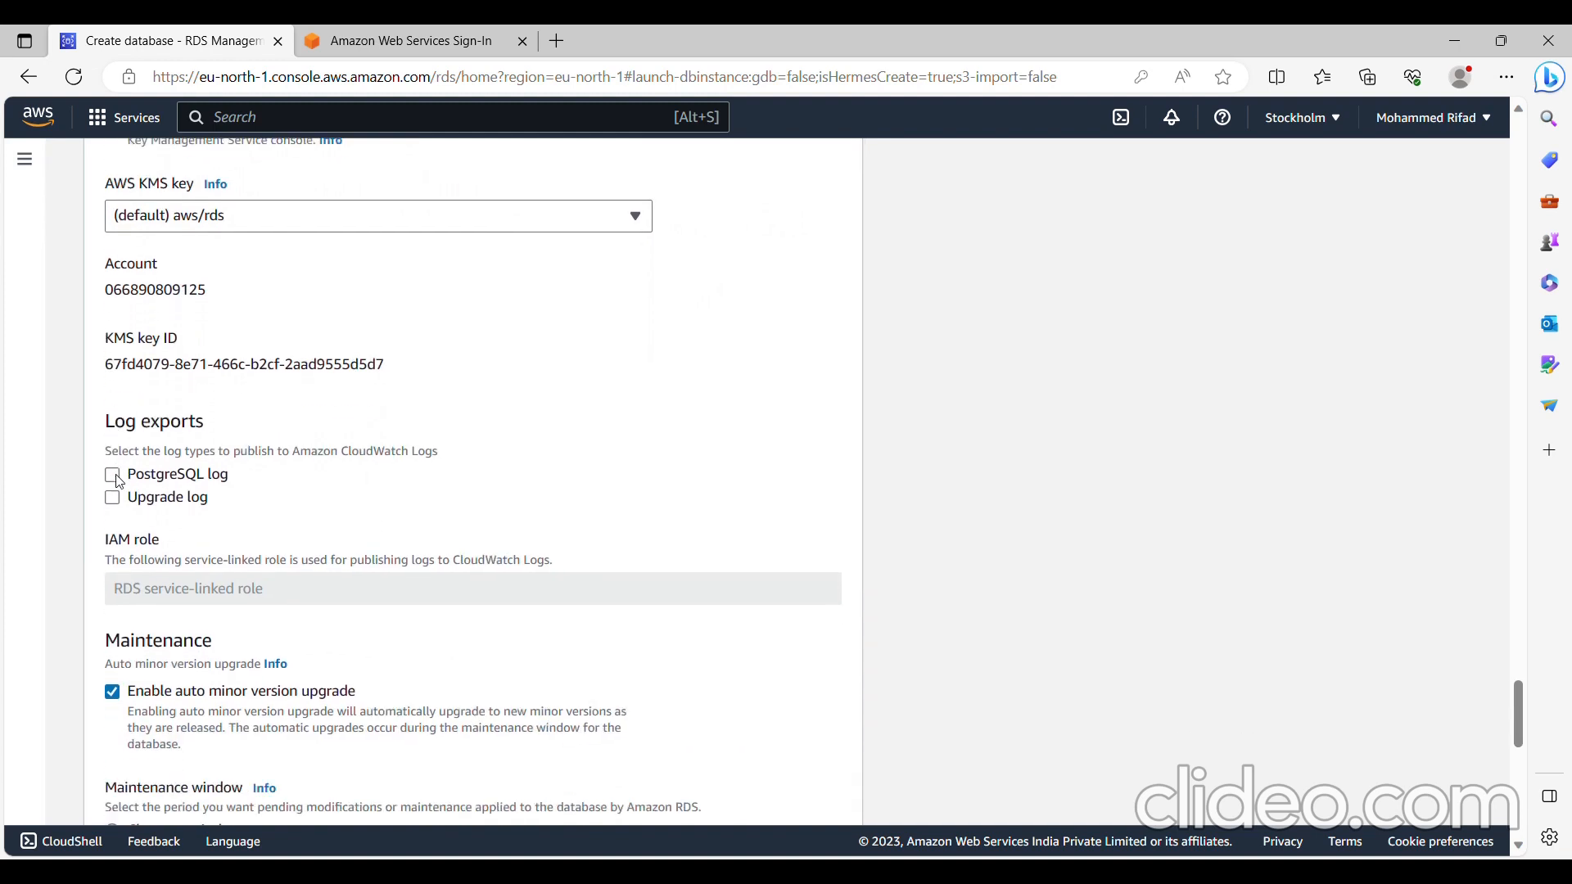
scroll(119, 482, down, 9)
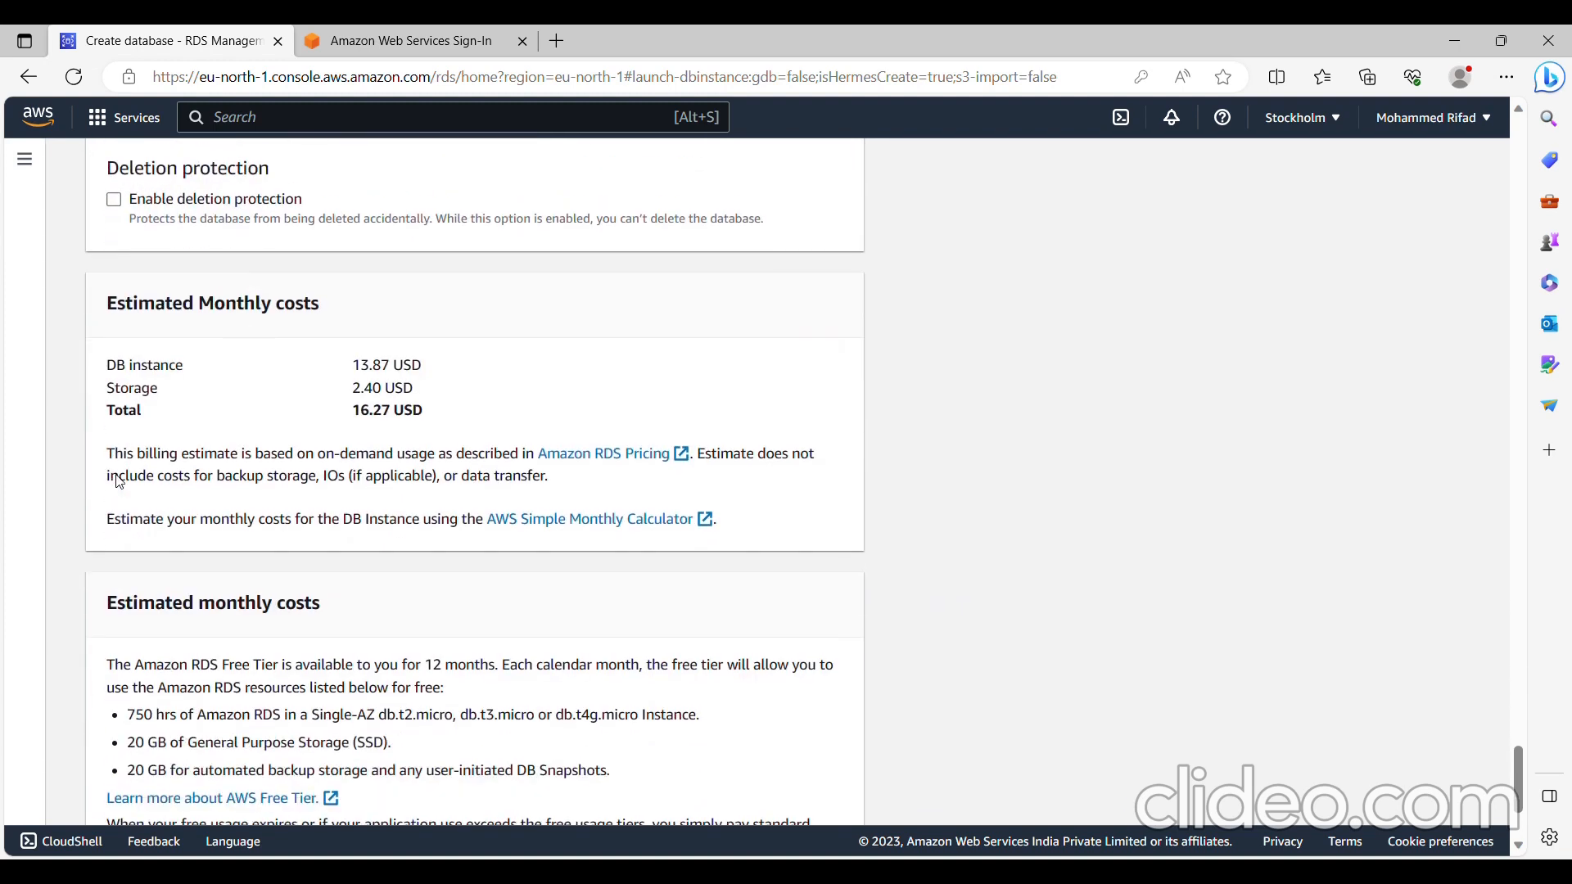
- Create the database with the configured settings and dismiss the suggested add-ons
scroll(119, 482, down, 1)
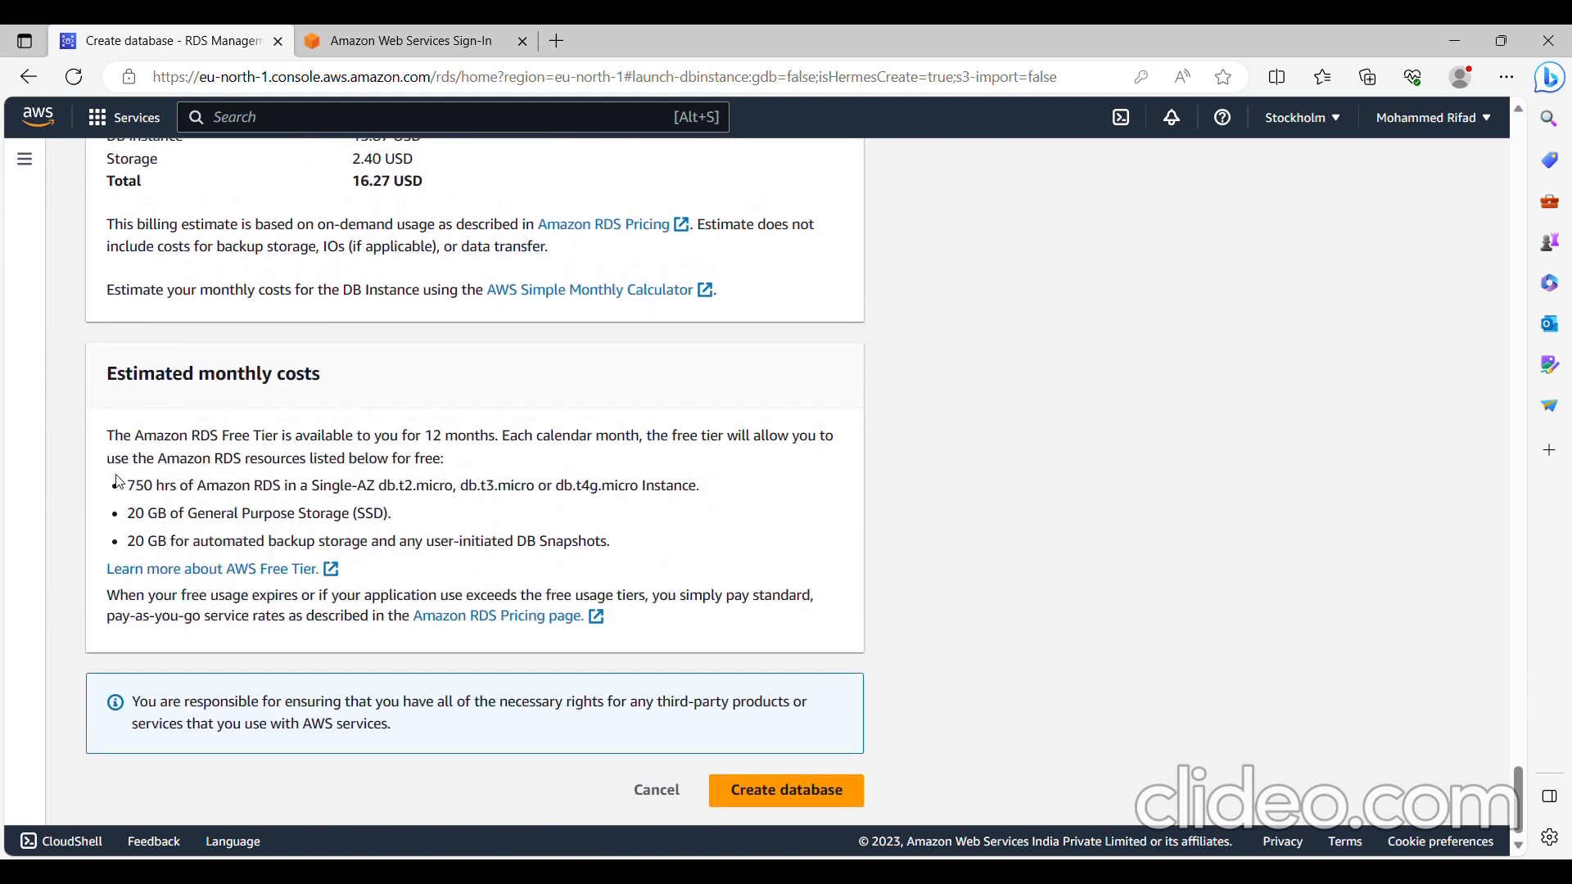
click(790, 792)
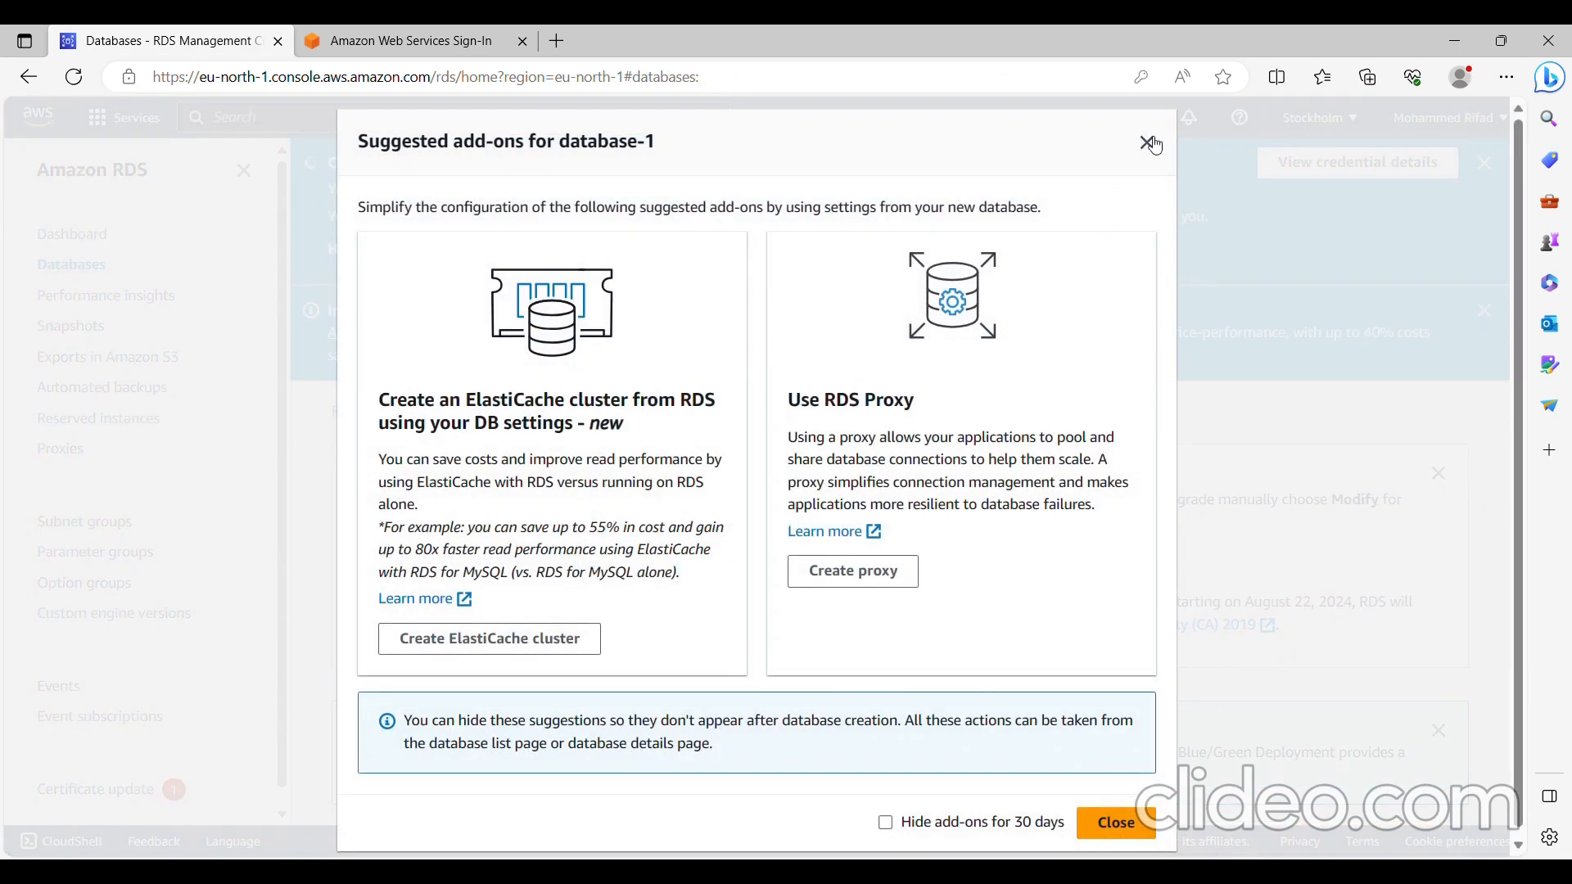
click(1146, 145)
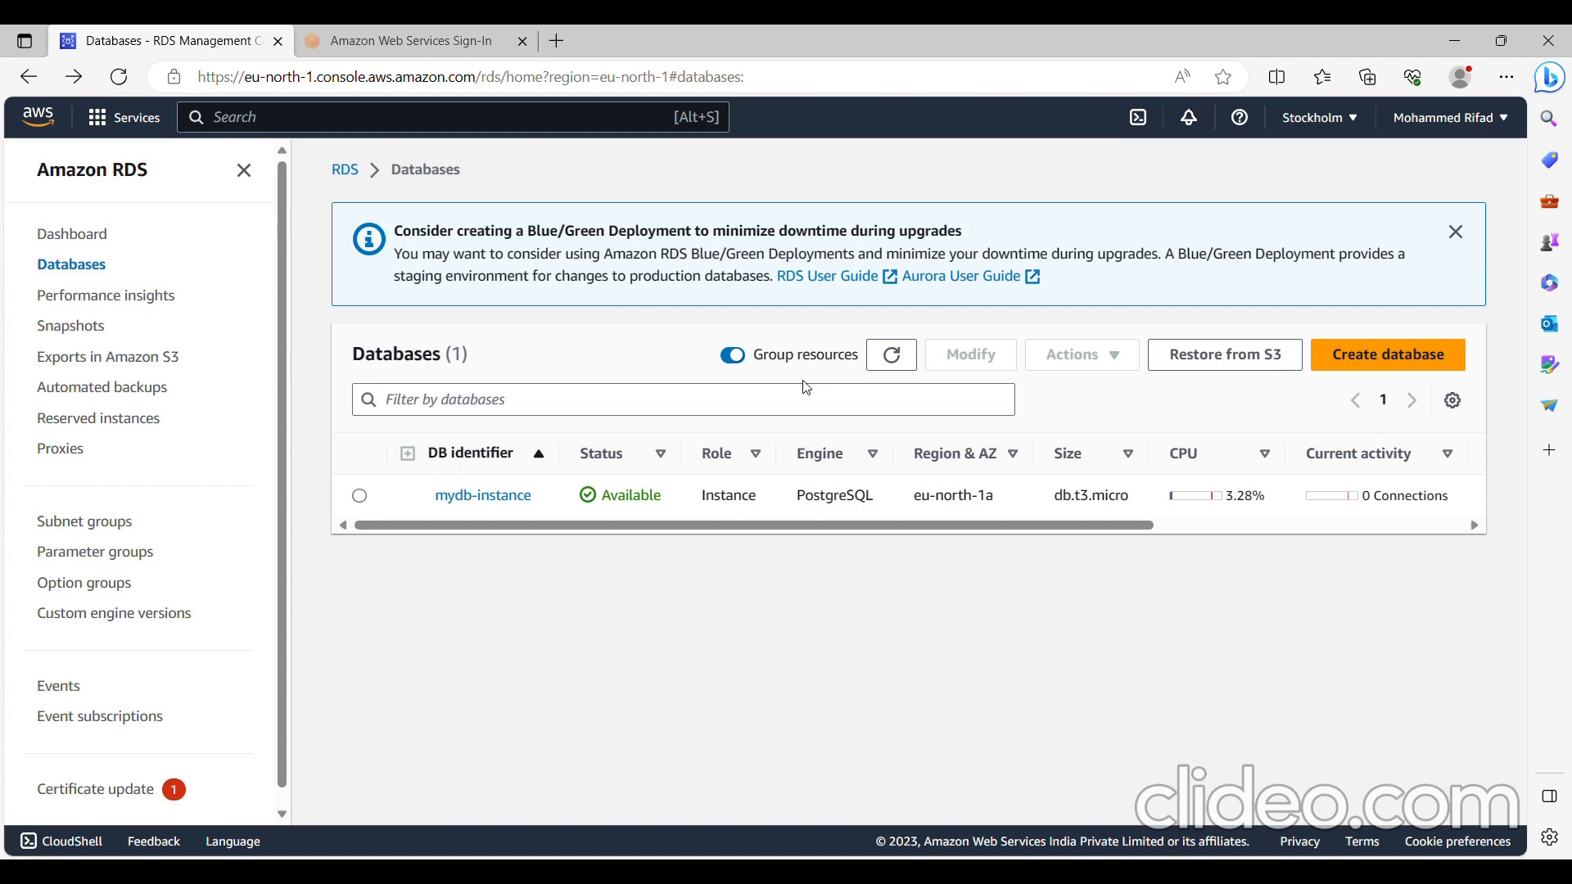
- Open the details of mydb-instance and copy its endpoint address from the connectivity information
click(498, 508)
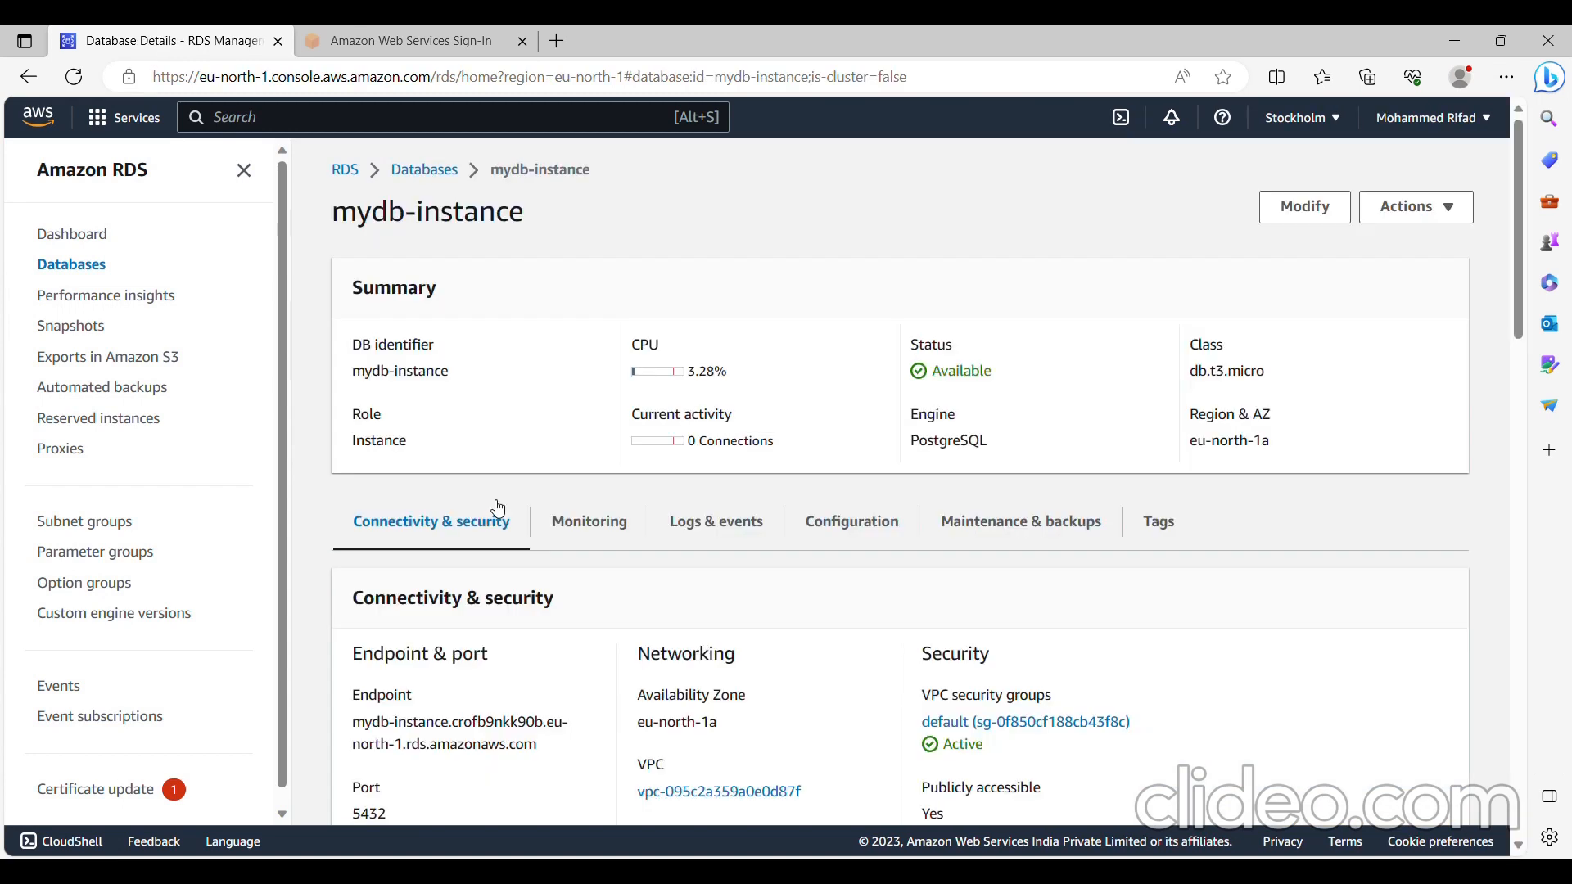
scroll(495, 507, down, 3)
scroll(494, 507, down, 2)
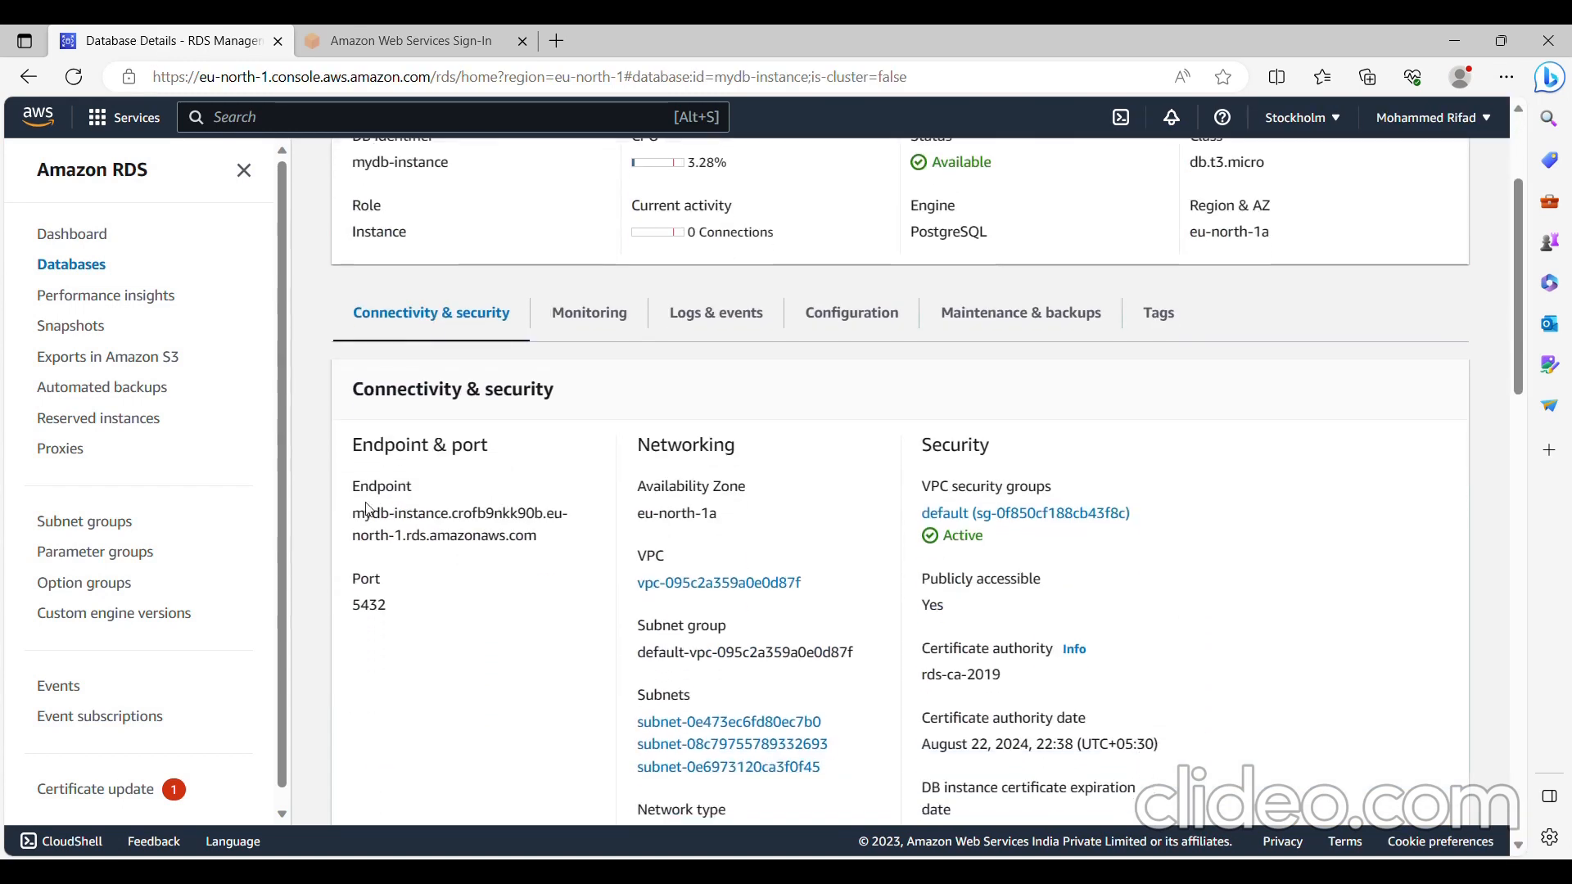
drag(353, 512, 570, 538)
key(ctrl+c)
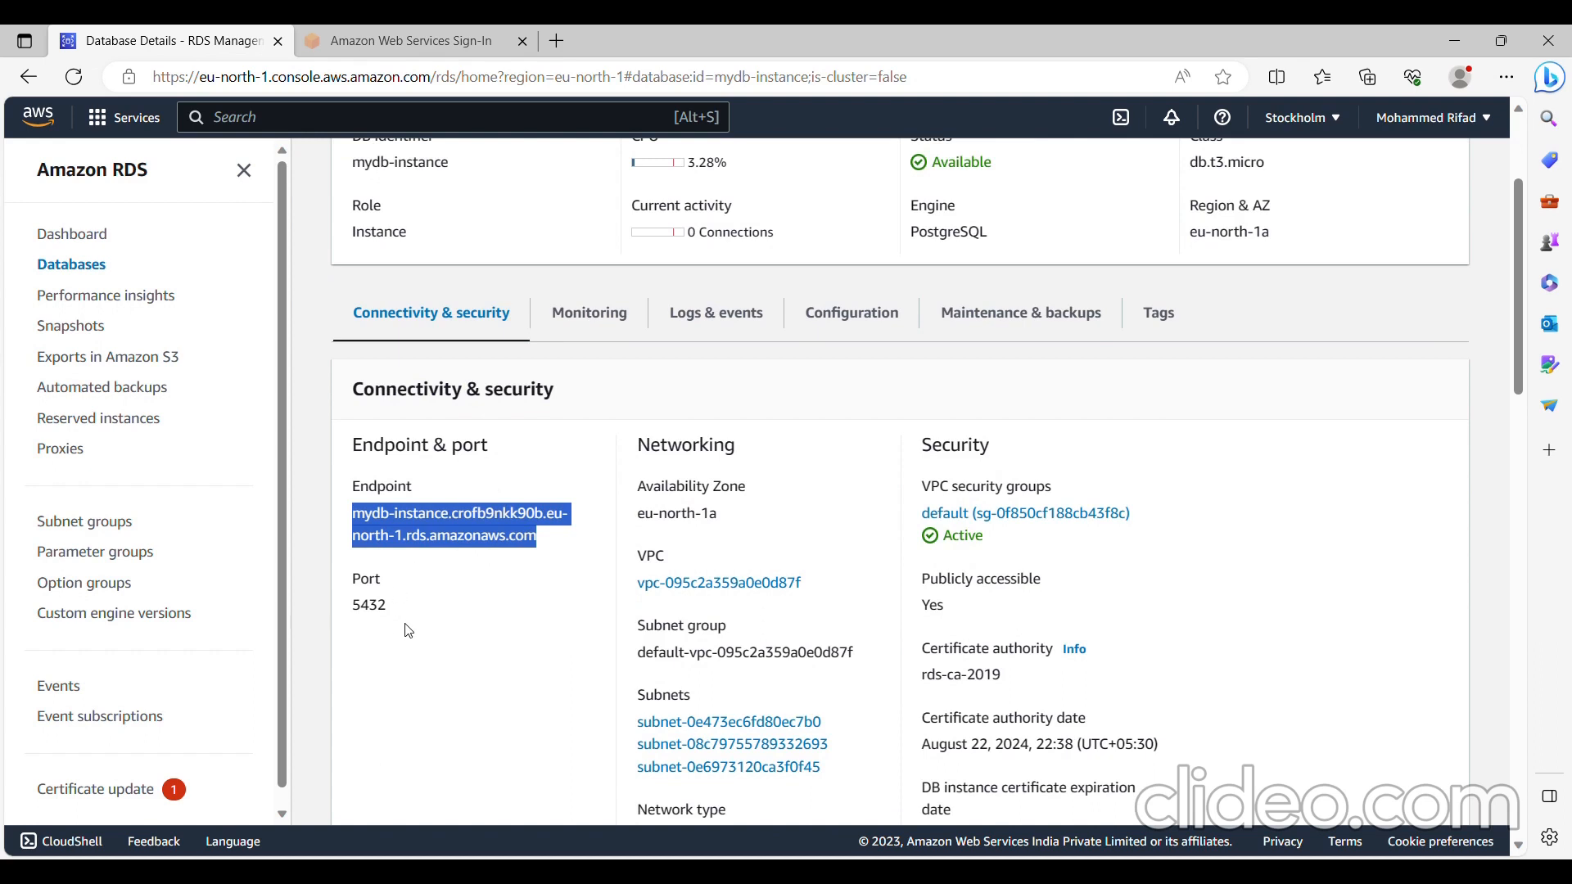
click(508, 595)
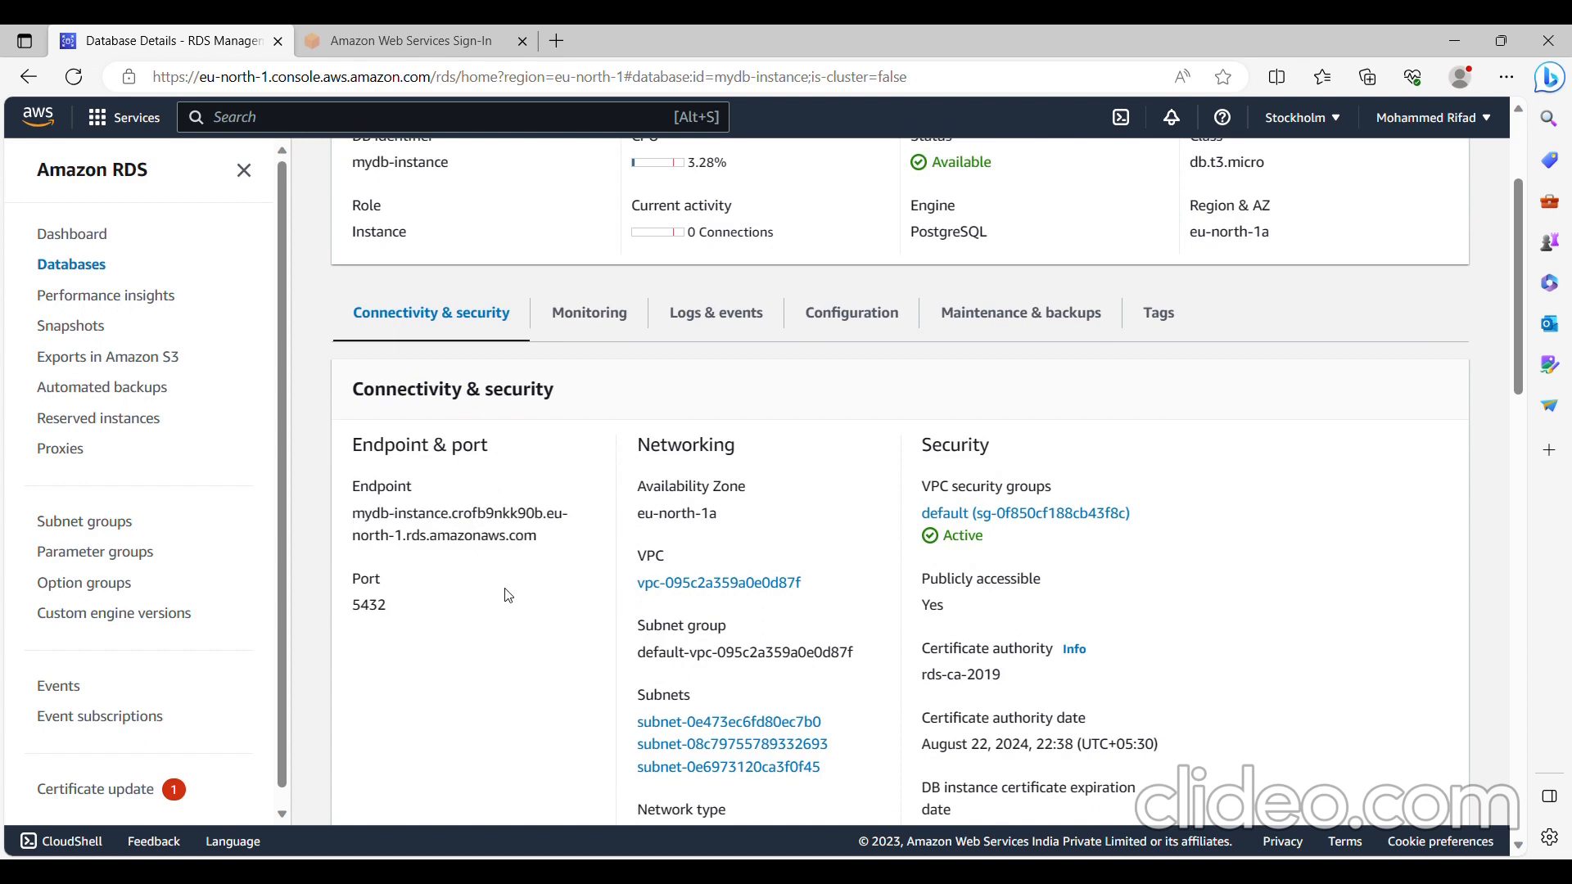
- Open the inbound rules of the instance's default VPC security group for editing and add a new rule
click(1003, 516)
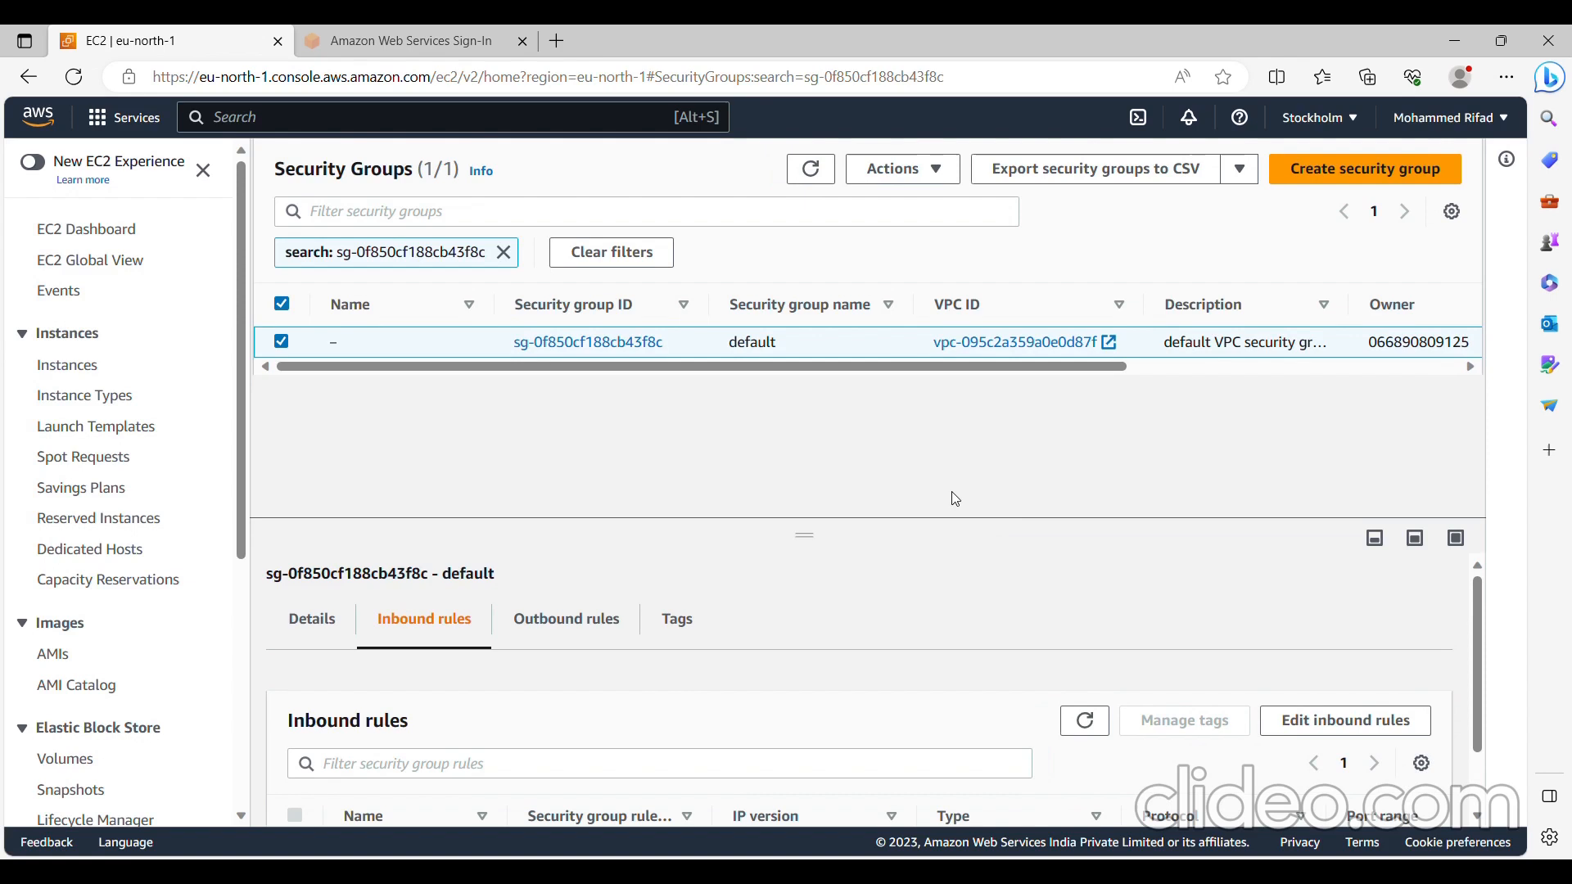
click(1371, 722)
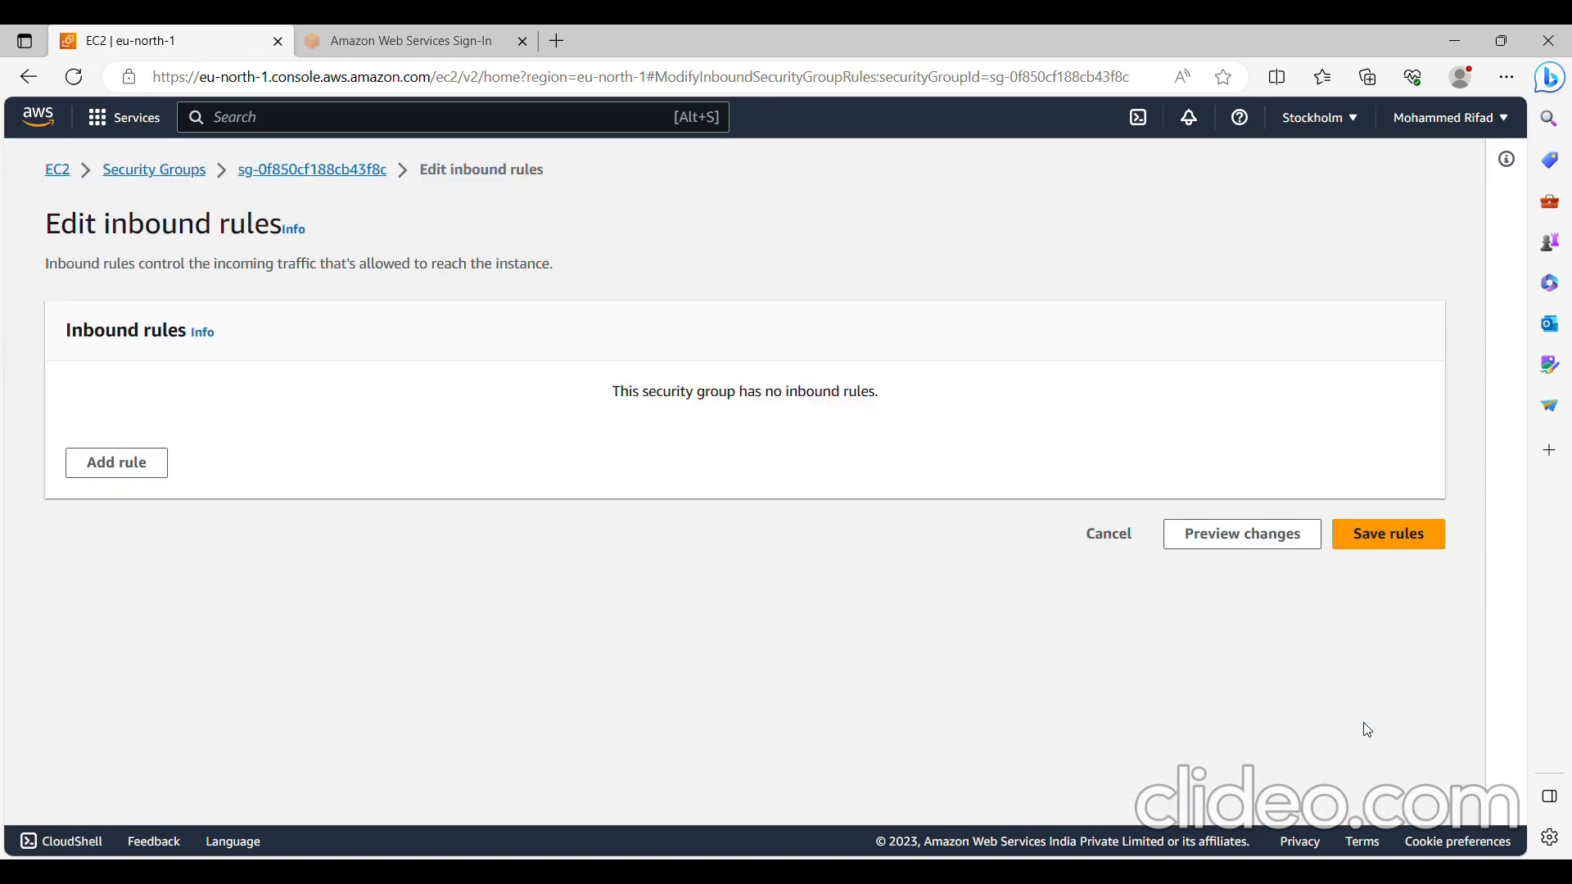
click(140, 483)
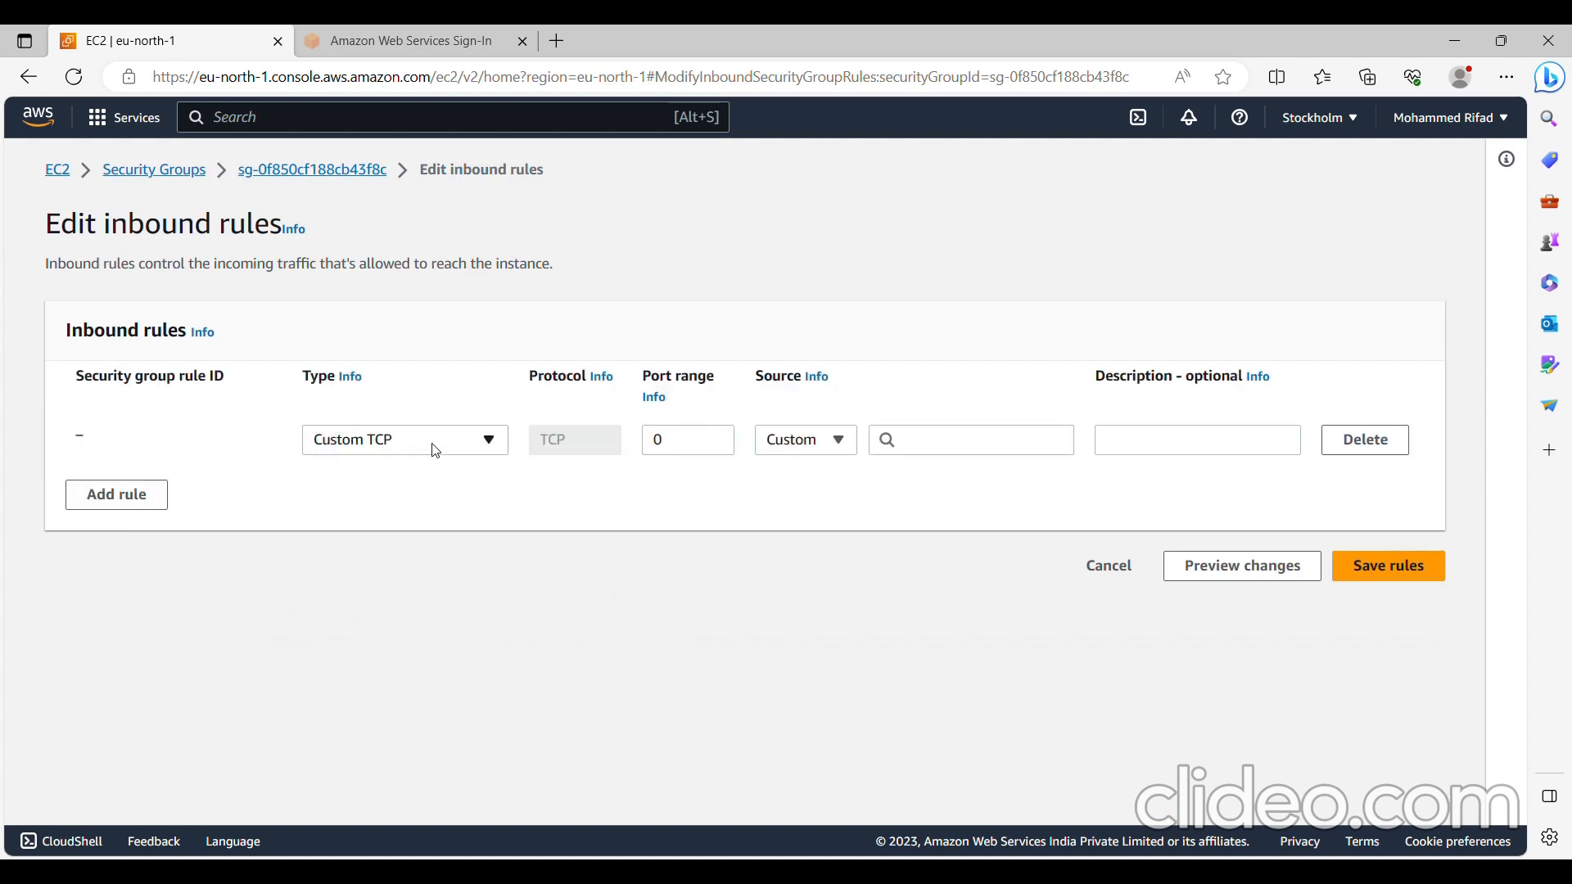
- Set the custom TCP inbound rule's port range to 5432 and its source to Anywhere-IPv4
click(659, 440)
key(BackSpace)
text(654)
key(BackSpace)
key(BackSpace)
key(BackSpace)
text(5432)
click(820, 436)
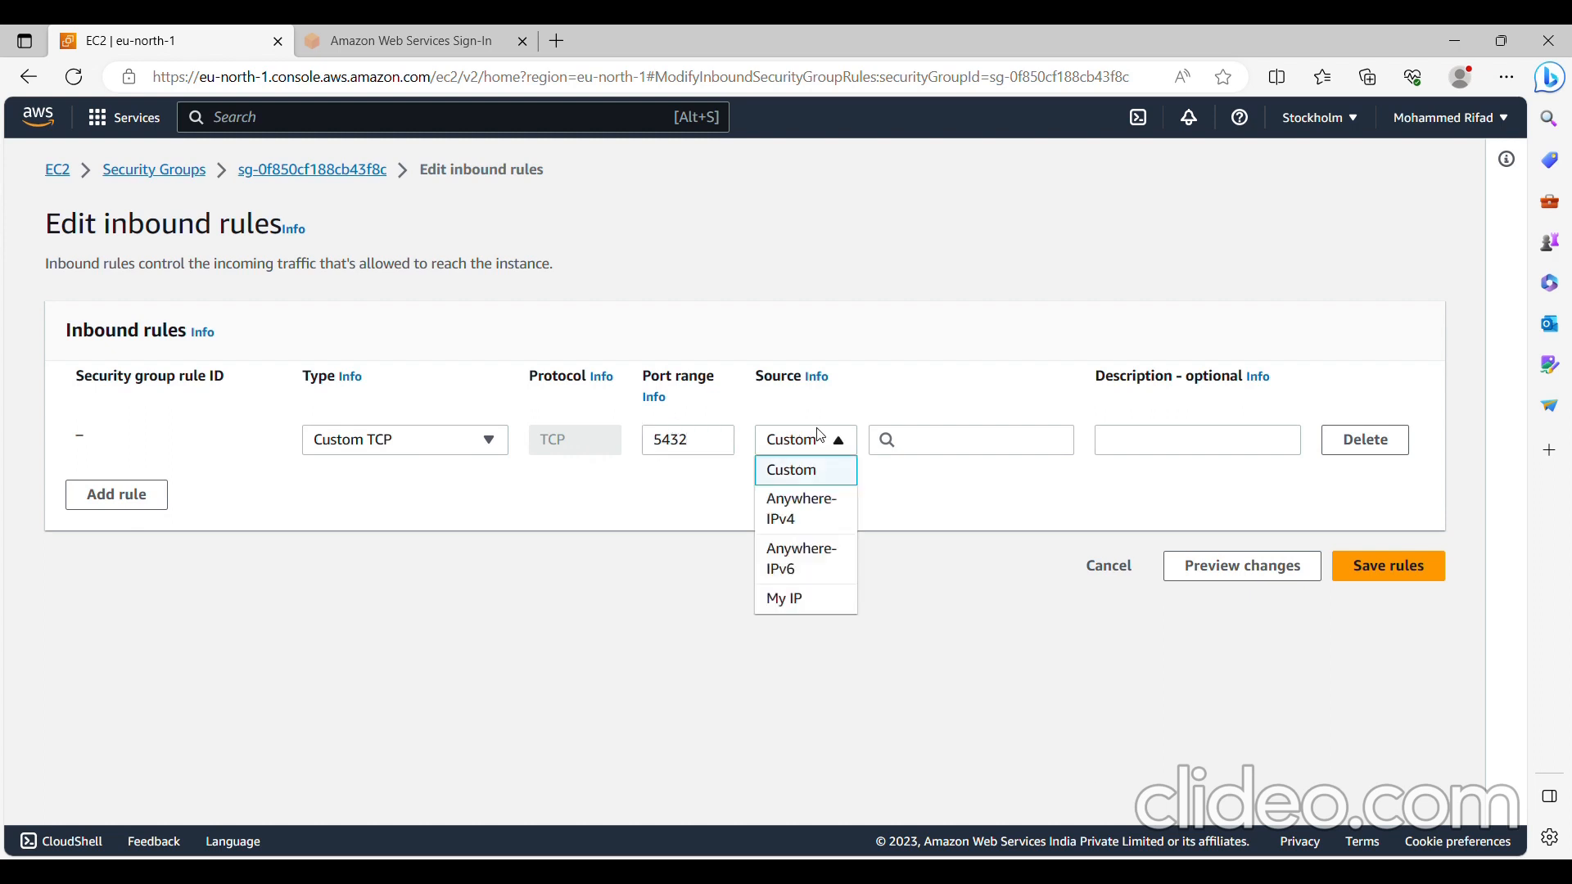
click(787, 502)
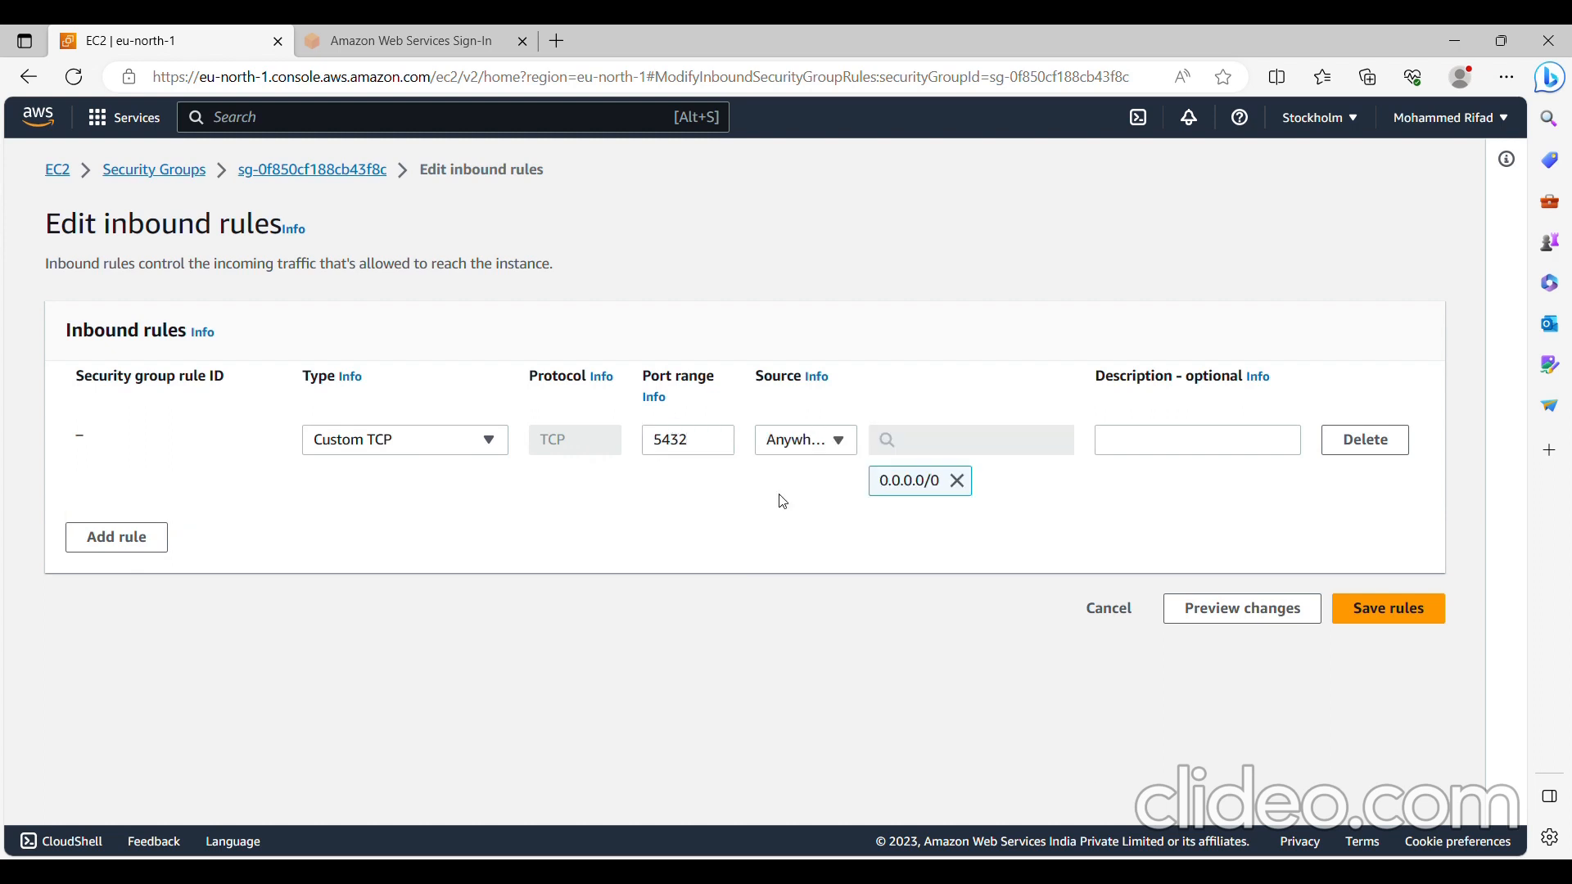
- Add a second custom TCP inbound rule for port 5432 with source Anywhere-IPv6 and save the rules
click(98, 548)
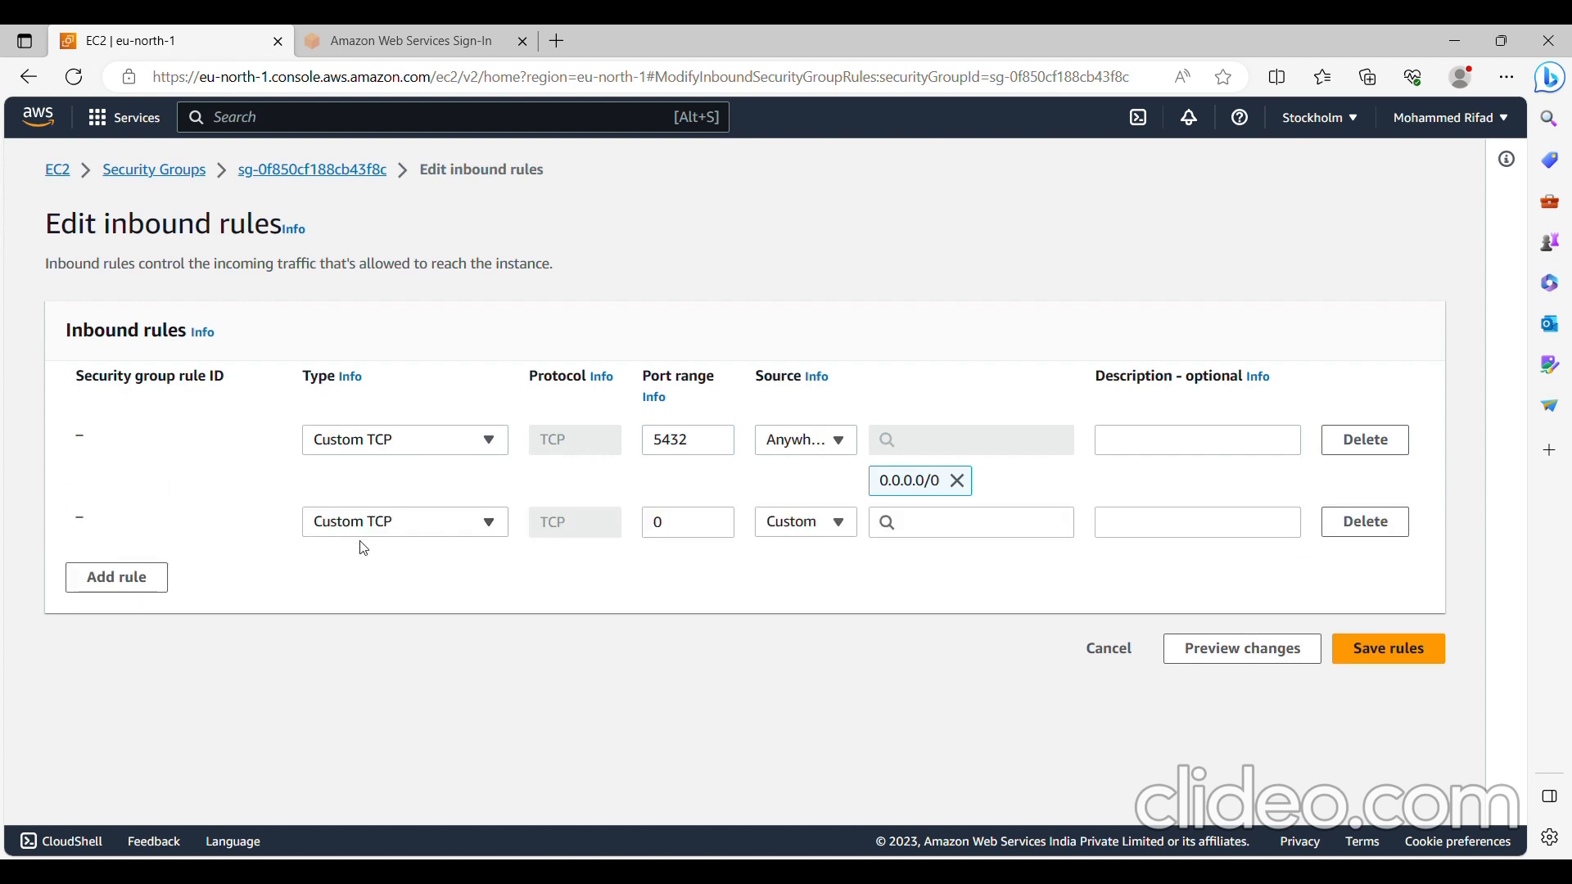
click(714, 536)
key(BackSpace)
text(5432)
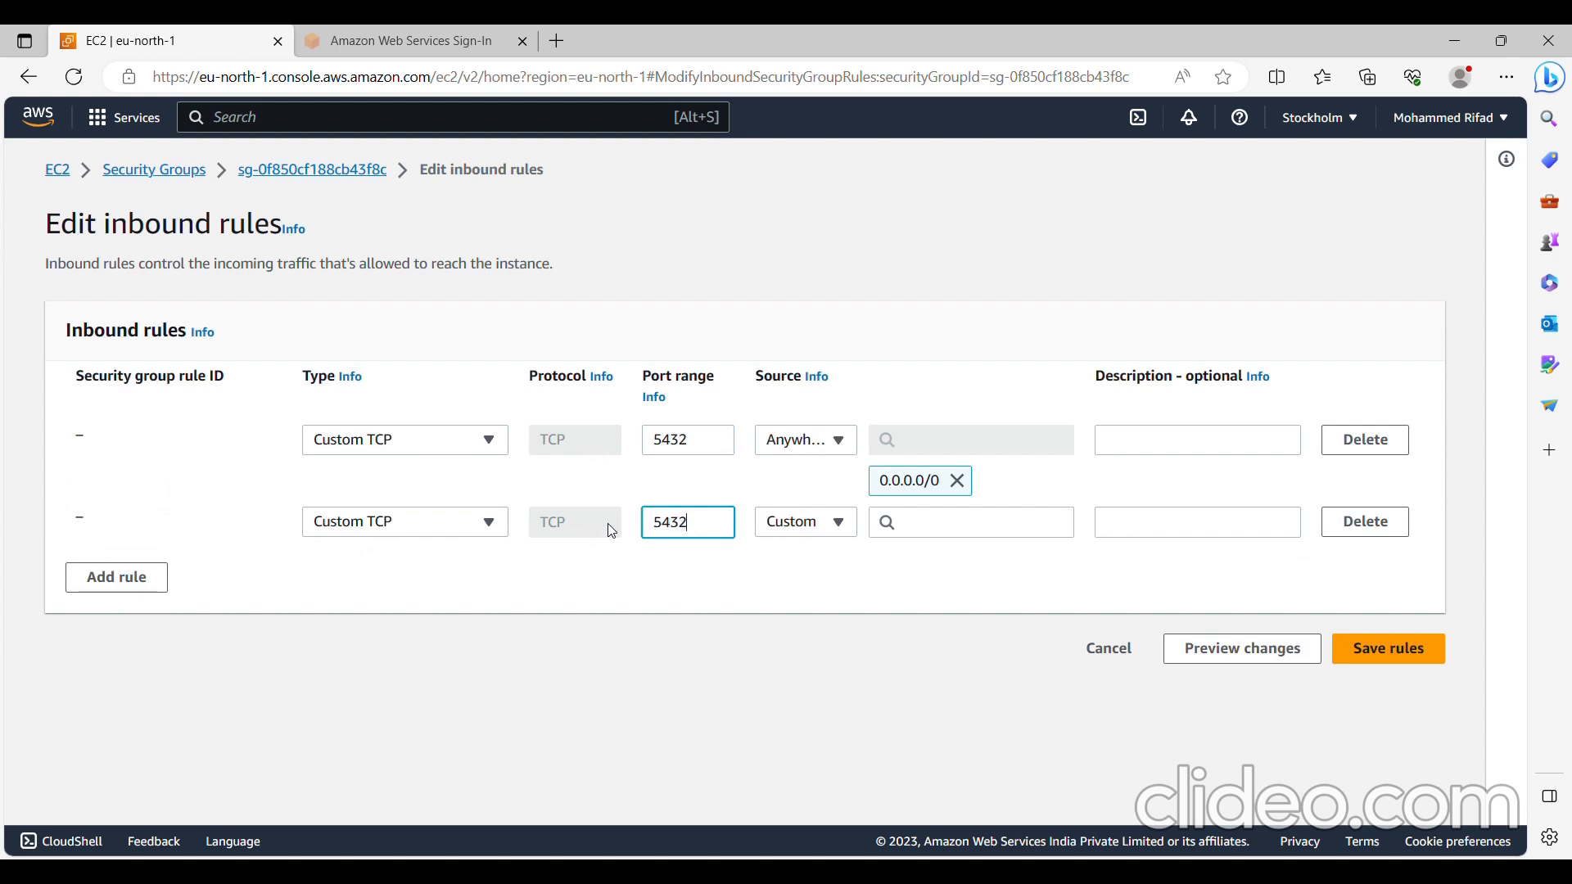
click(808, 522)
click(803, 635)
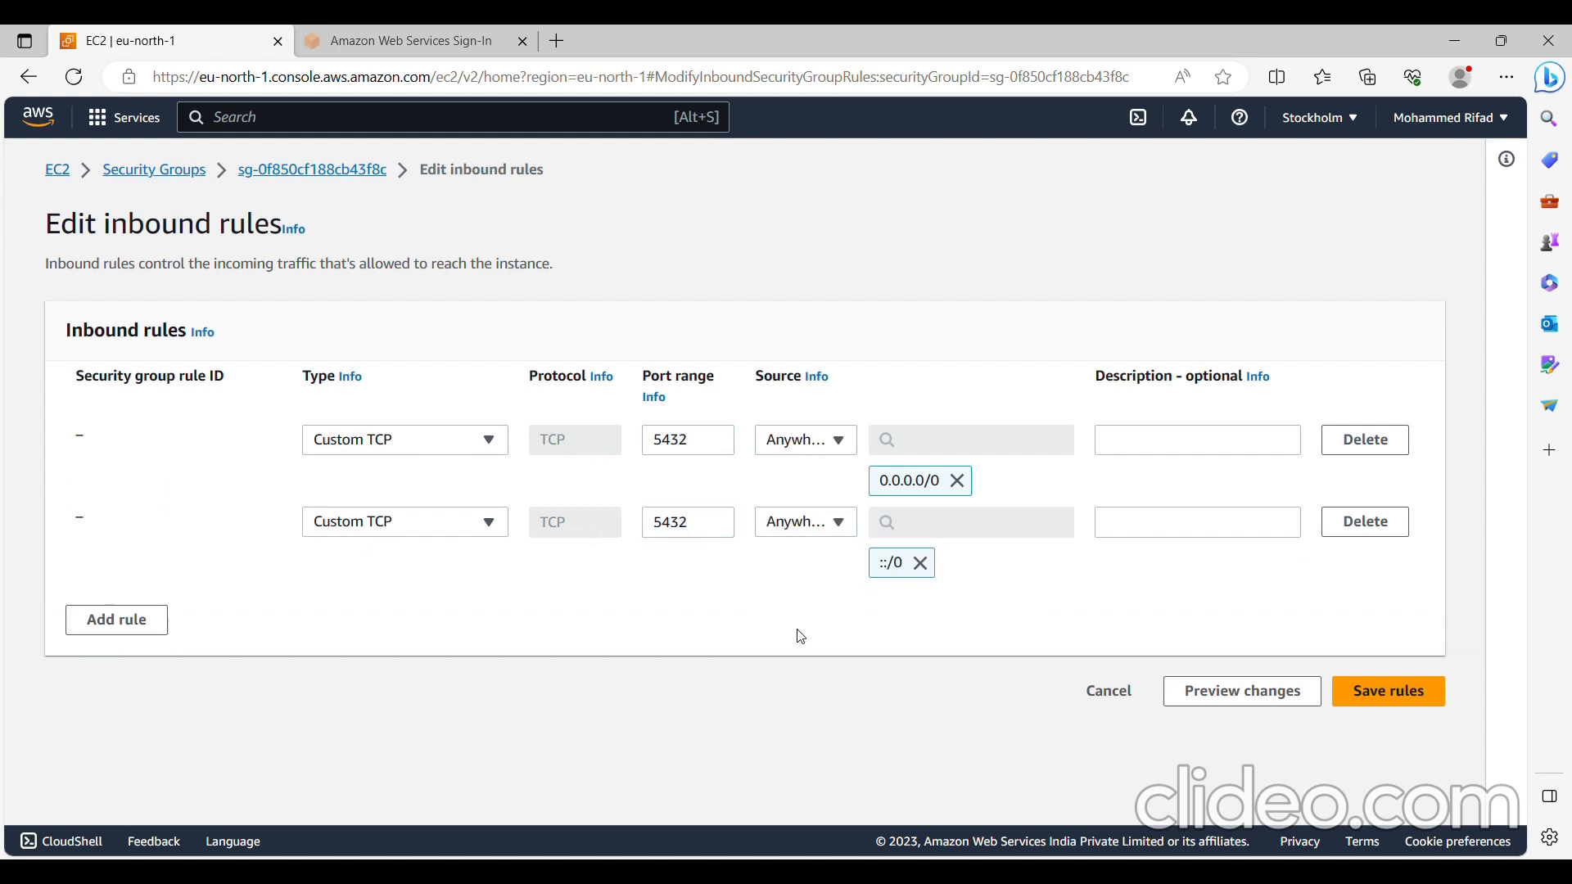
click(1396, 694)
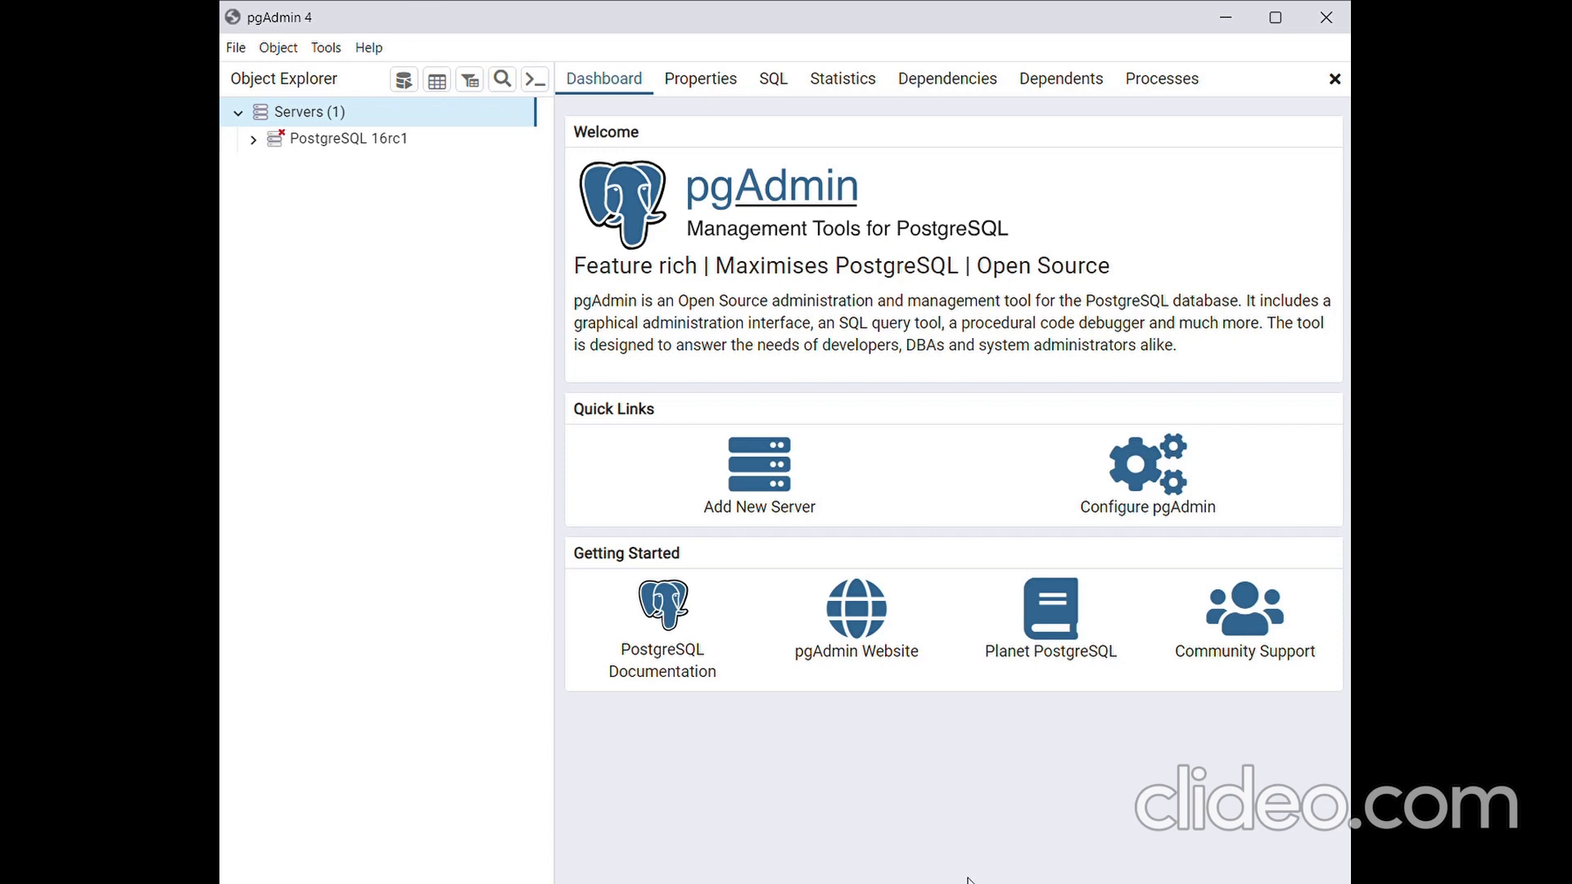
- Switch to pgAdmin 4 and start registering a new server named aws_instance
click(771, 501)
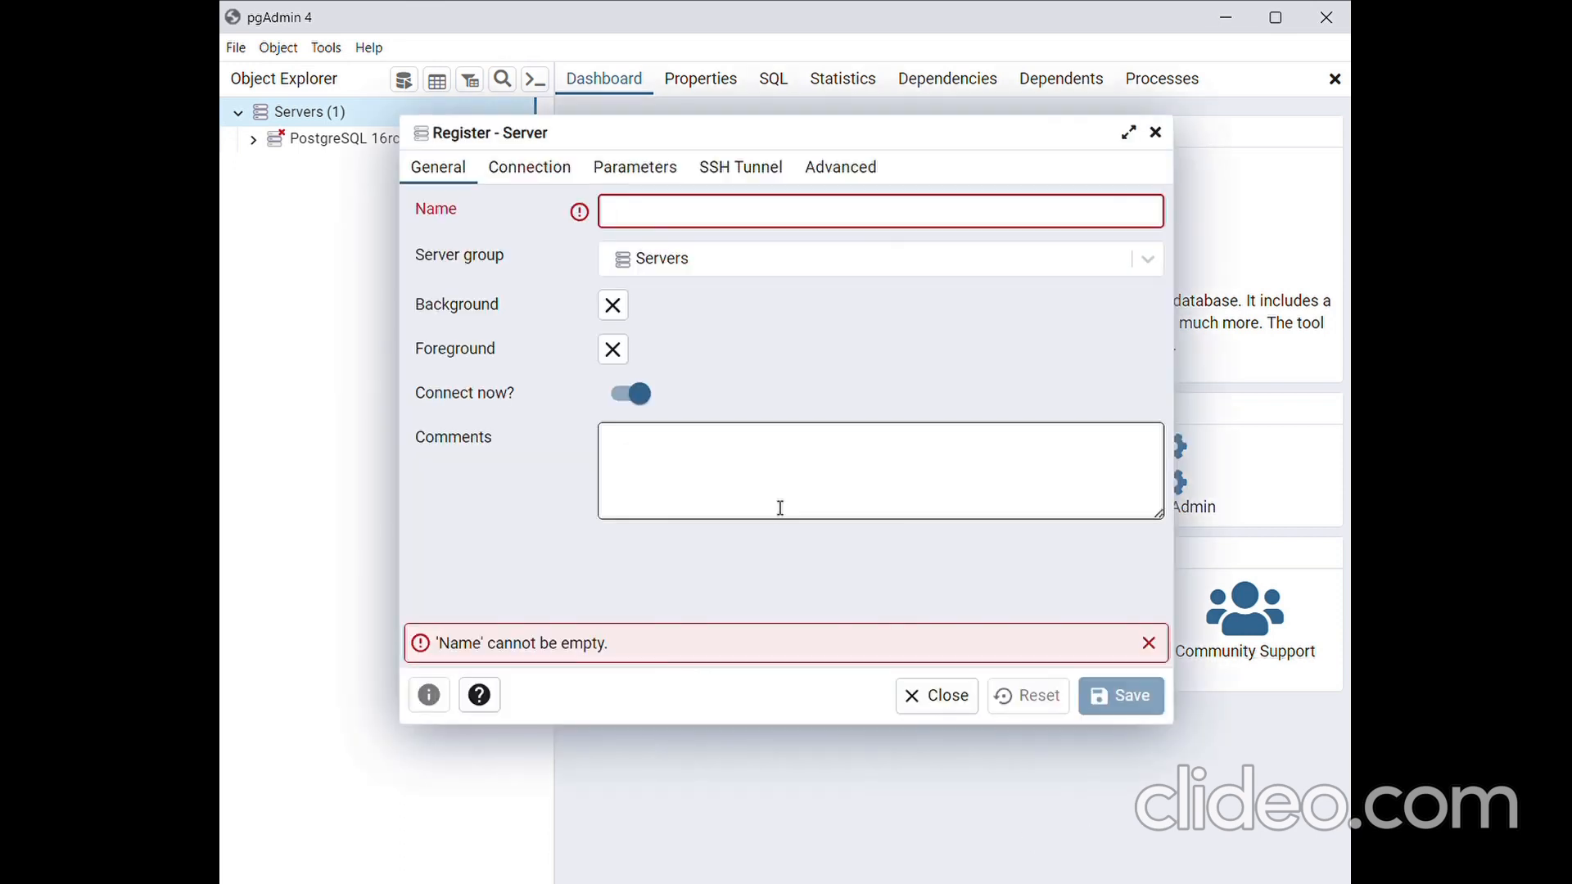
text(aw)
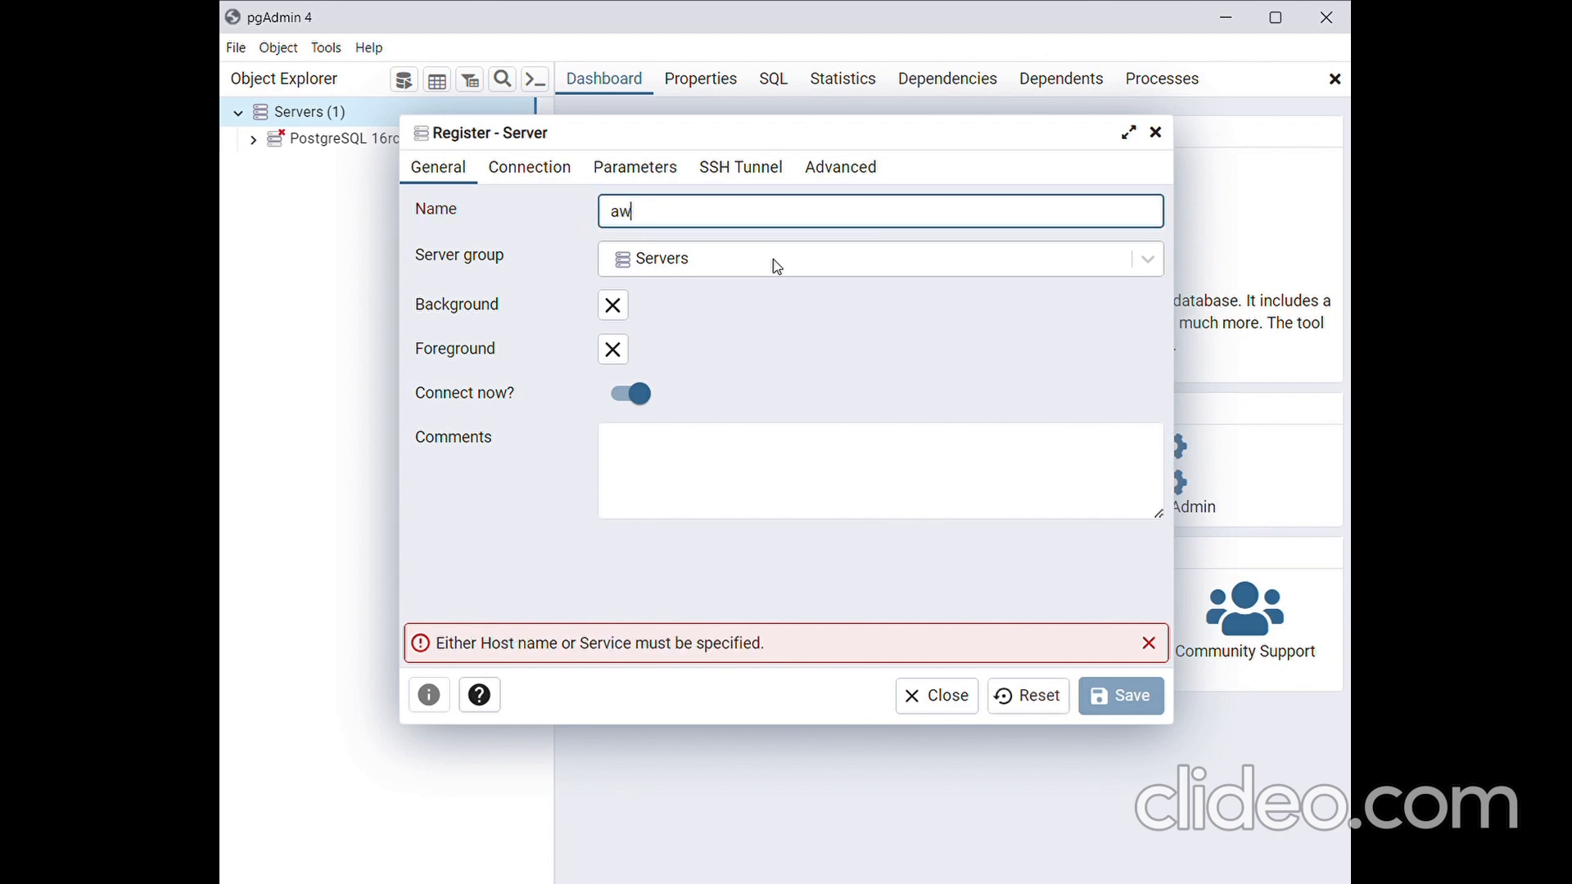
text(s_instance)
- Set the connection's host to mydb-instance.crofb9nkk90b.eu-north-1.rds.amazonaws.com and its maintenance database to cybersquare_db
click(569, 164)
click(655, 204)
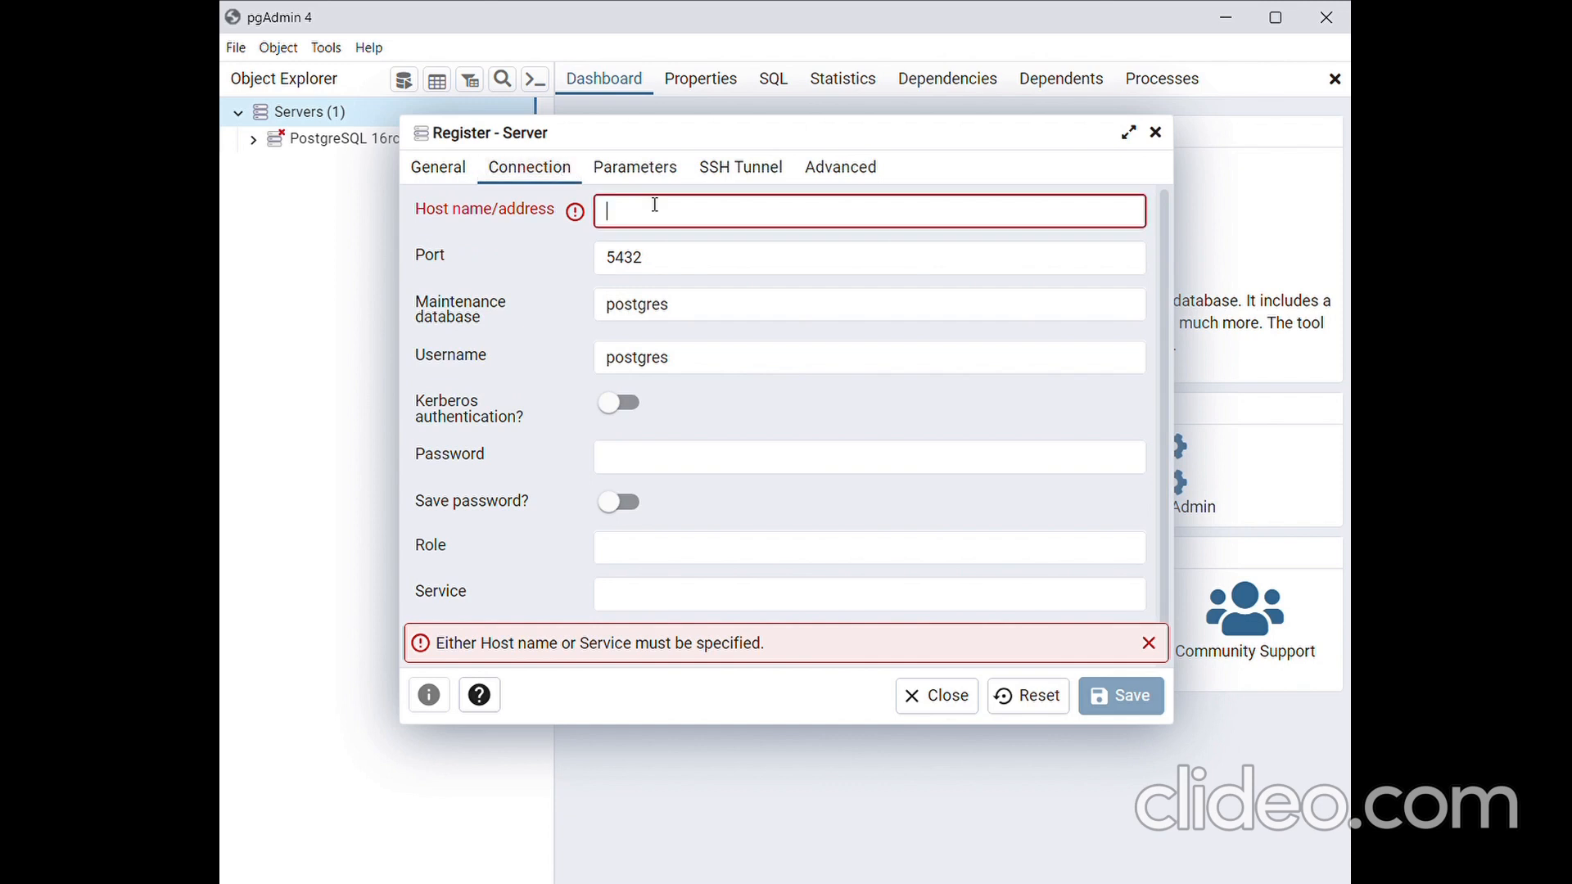
key(ctrl+v)
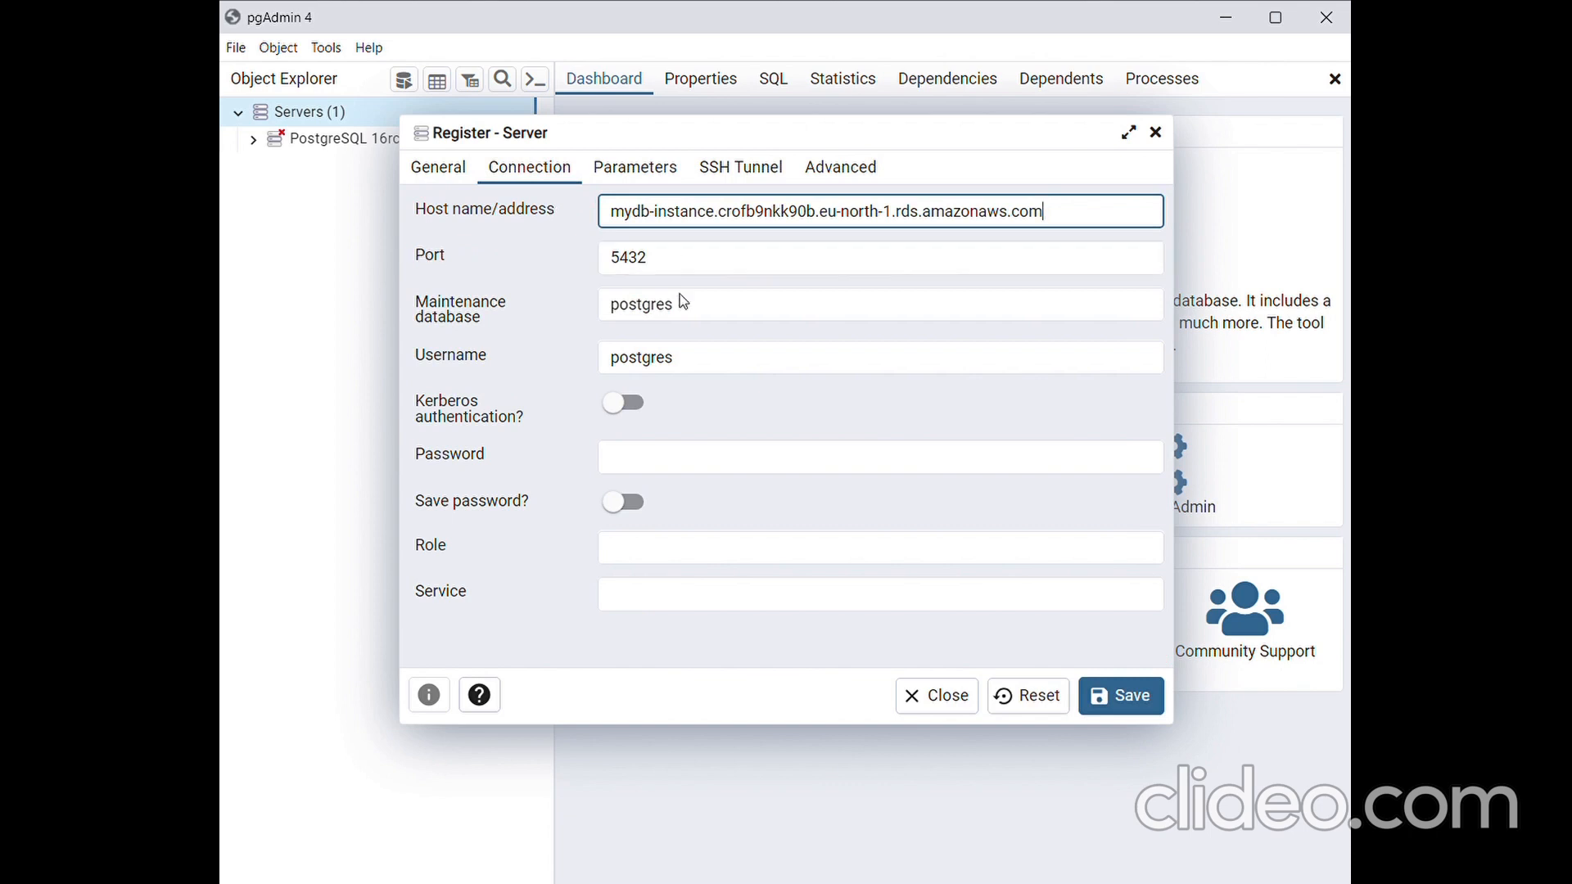
click(712, 321)
drag(712, 321, 560, 328)
text(cybersquare_db)
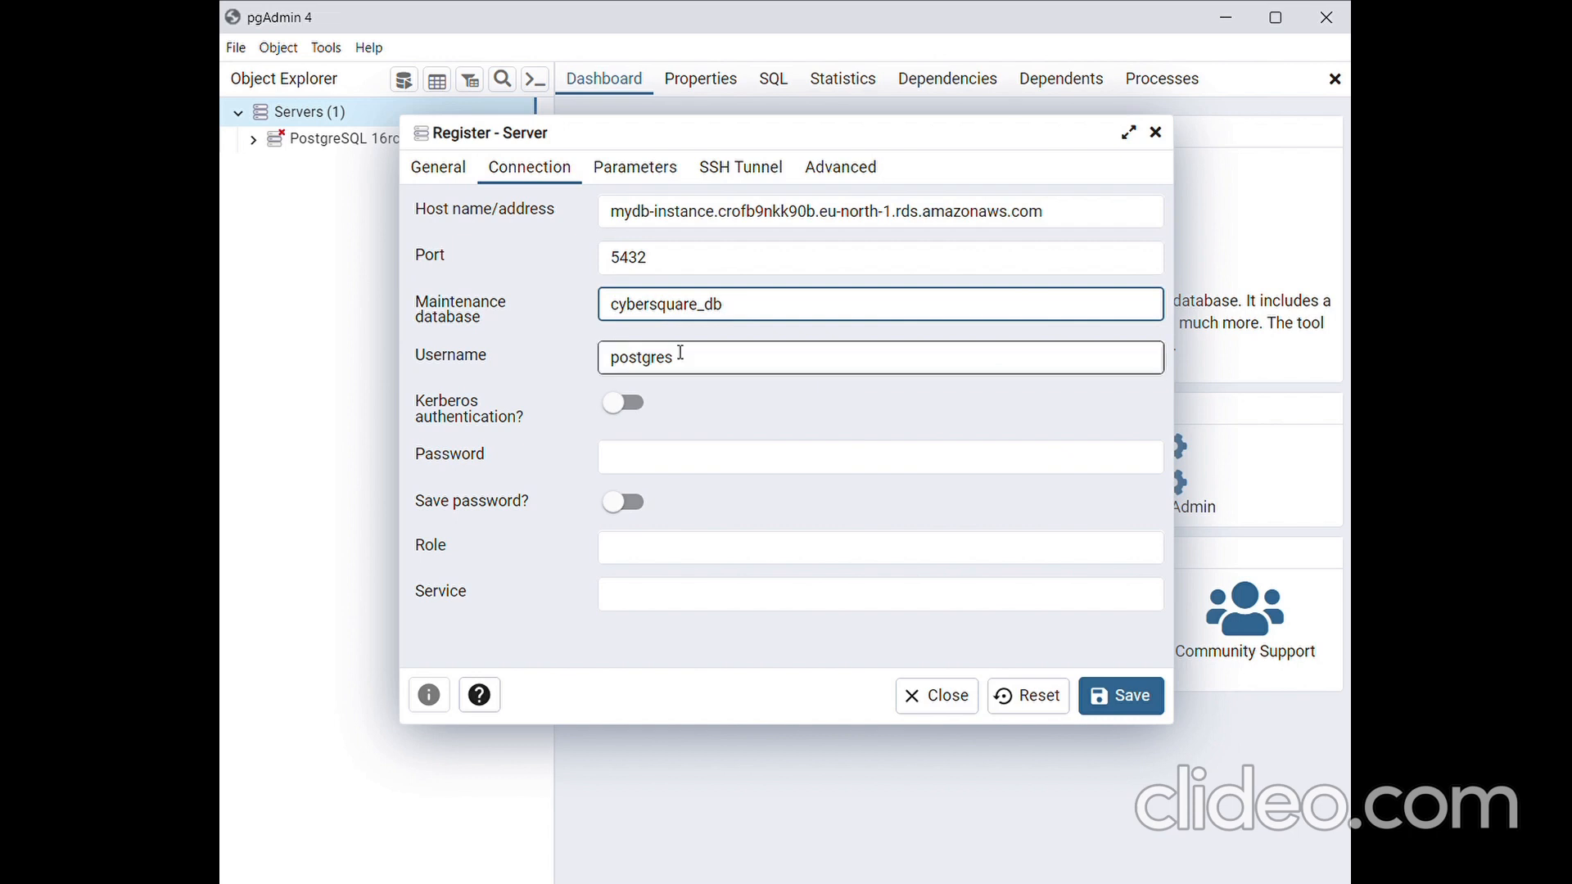
- Enter the database password for the postgres user and save the server registration
click(731, 370)
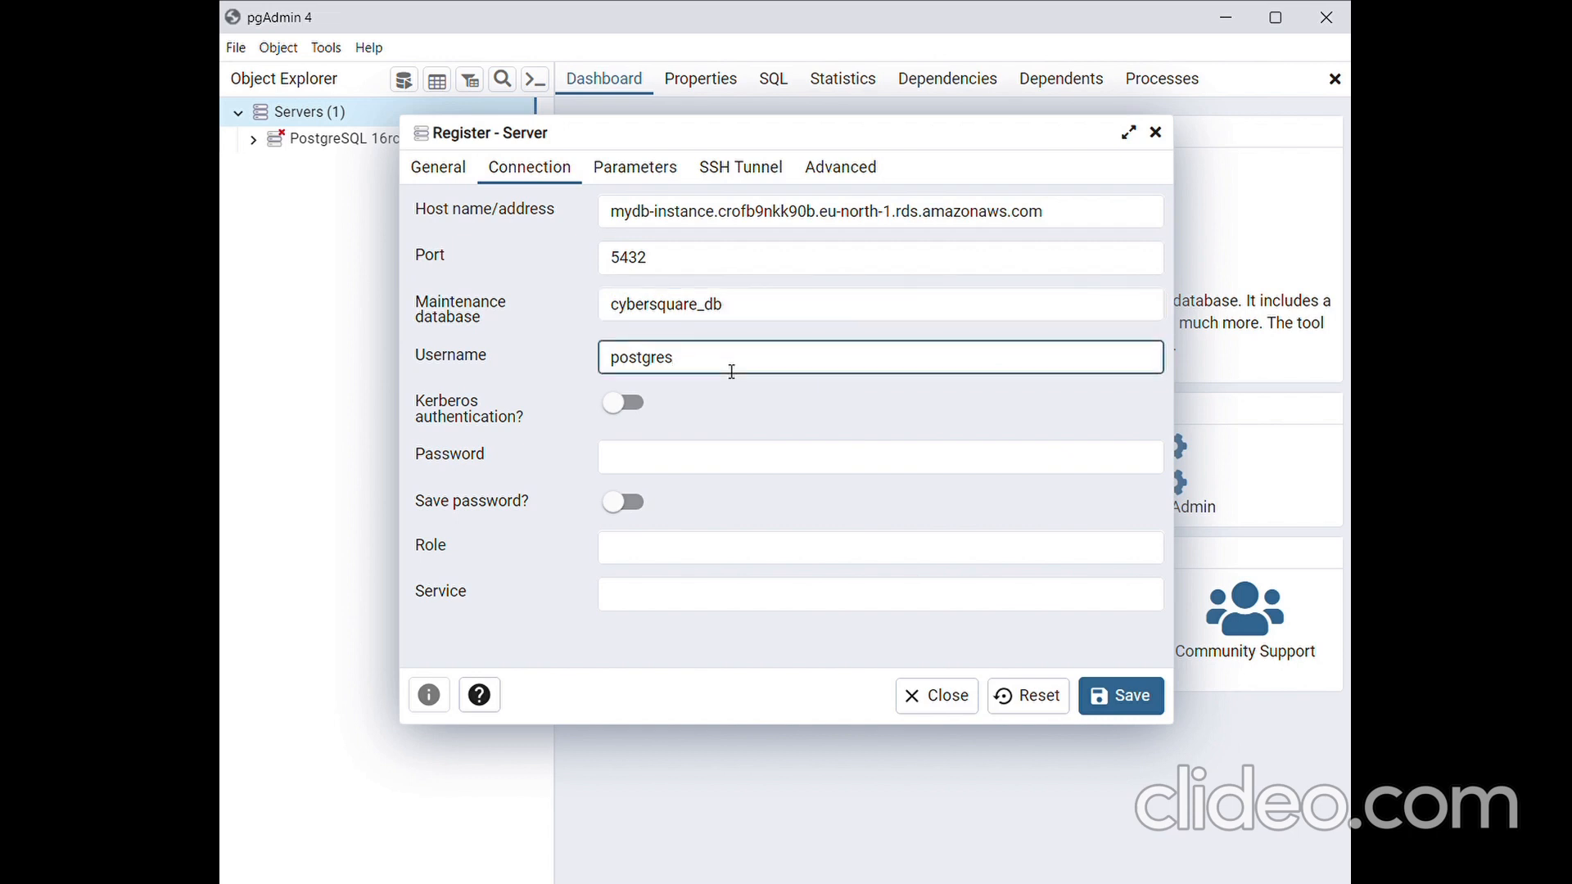
click(684, 463)
text(********)
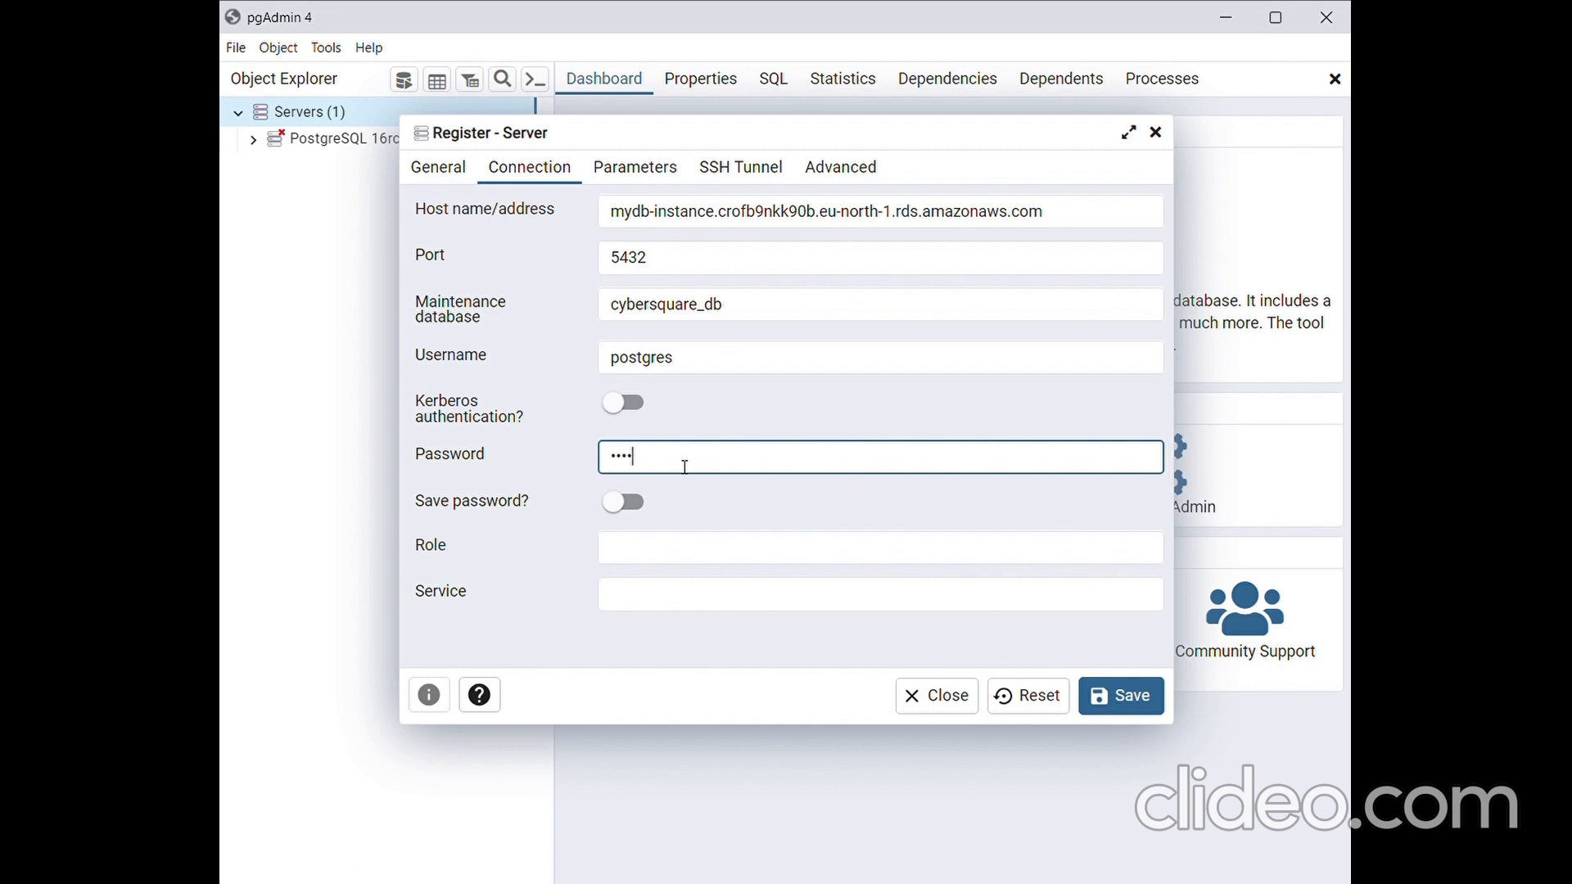
text(*****)
click(1148, 708)
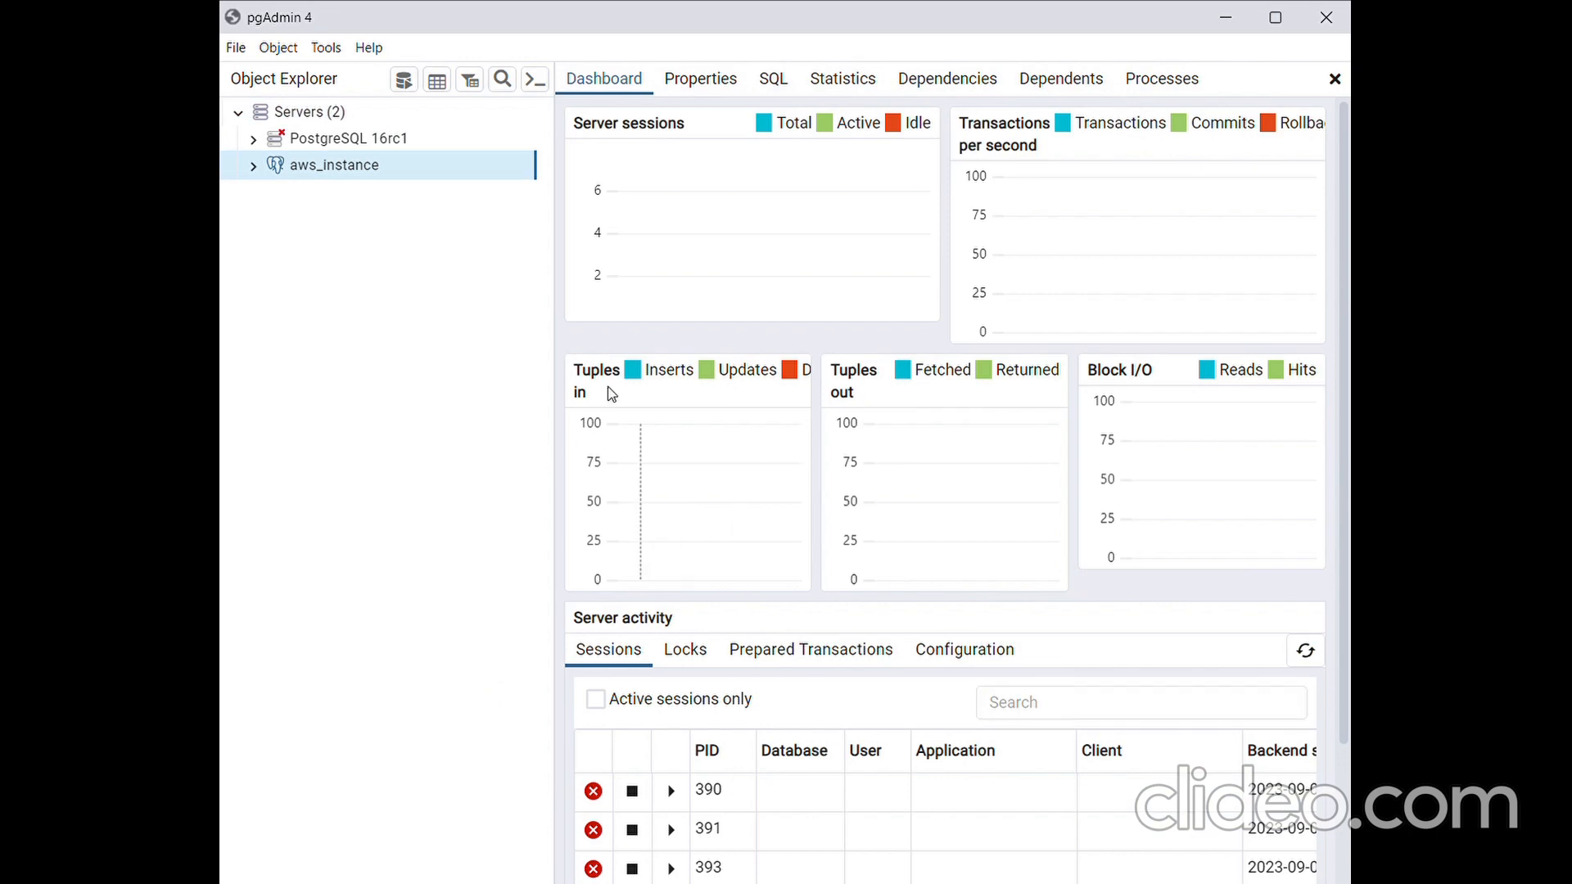
- Expand the aws_instance server in the object tree to view its databases
mouse_move(304, 166)
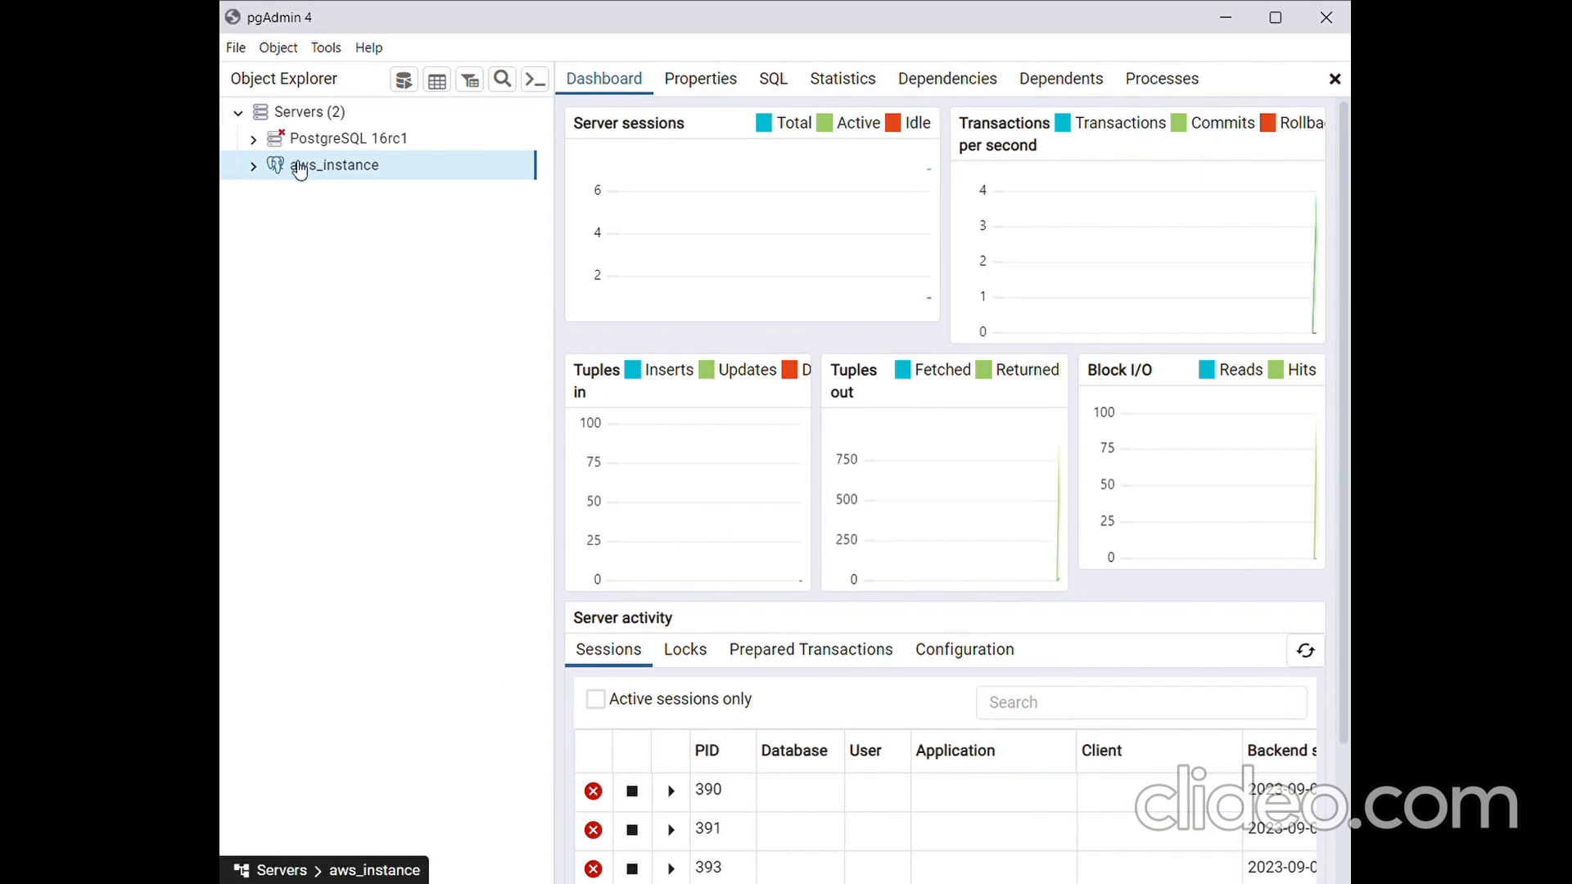
click(256, 166)
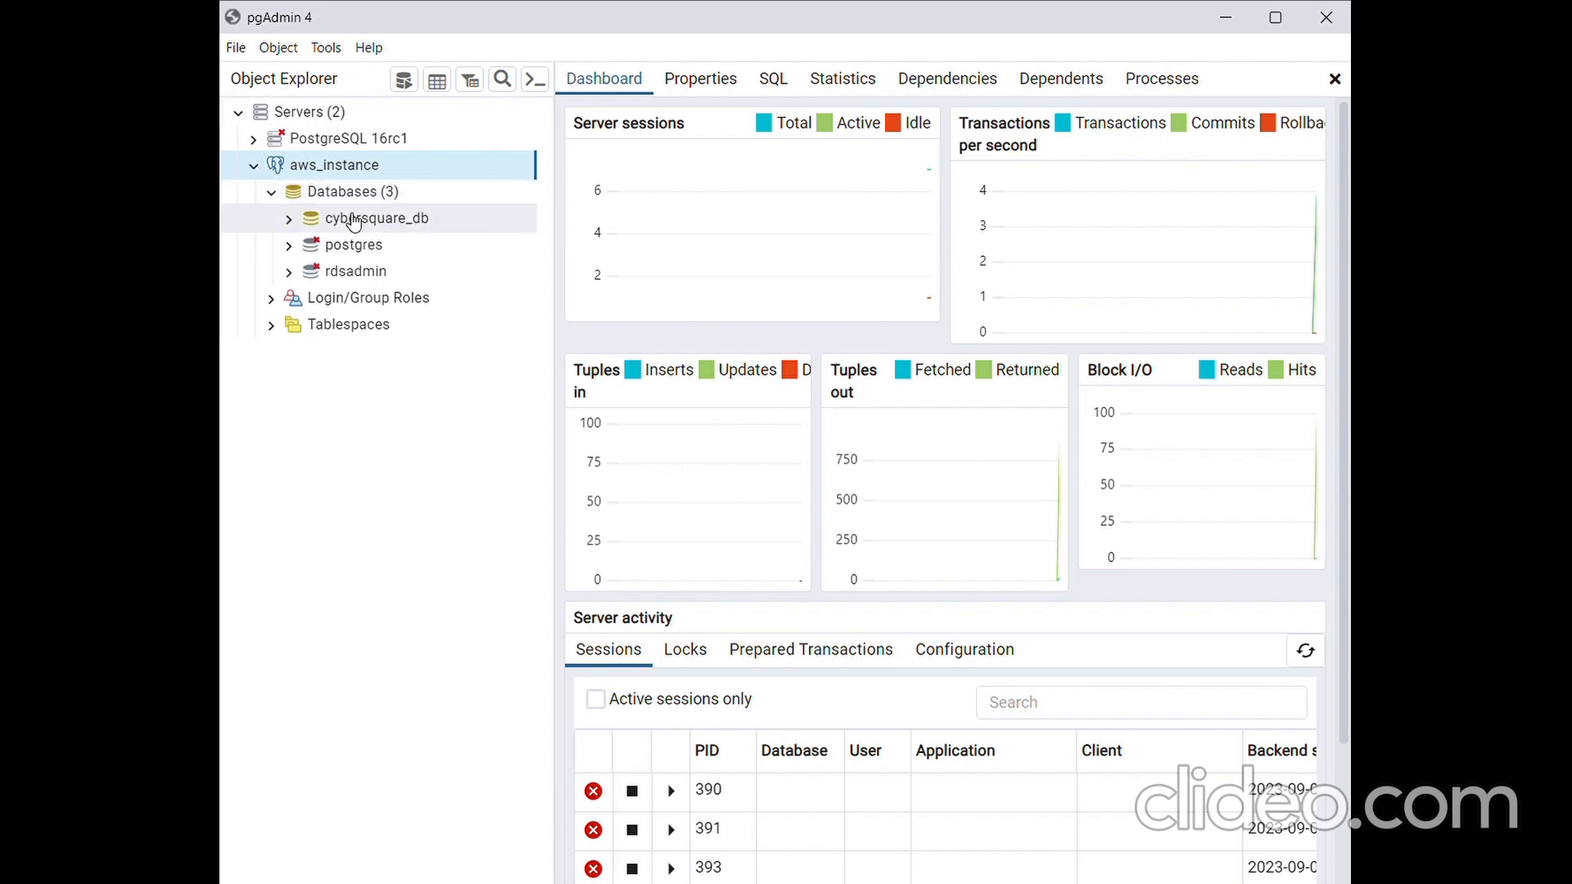